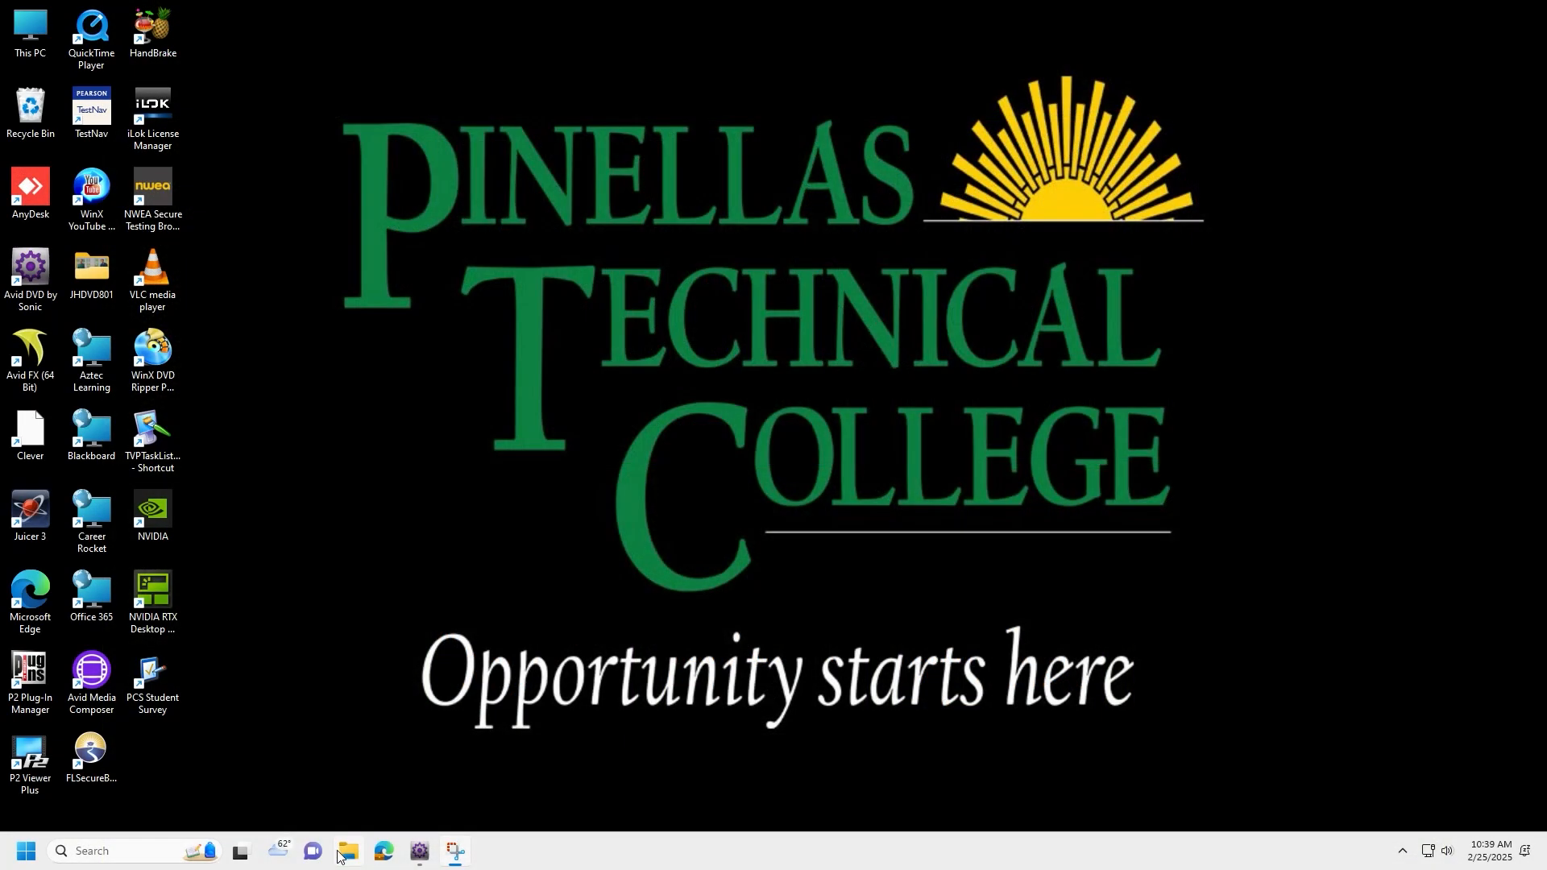
# Check the project files stored in the Student 2400C folder under TV Students C on the C: drive
pyautogui.click(348, 851)
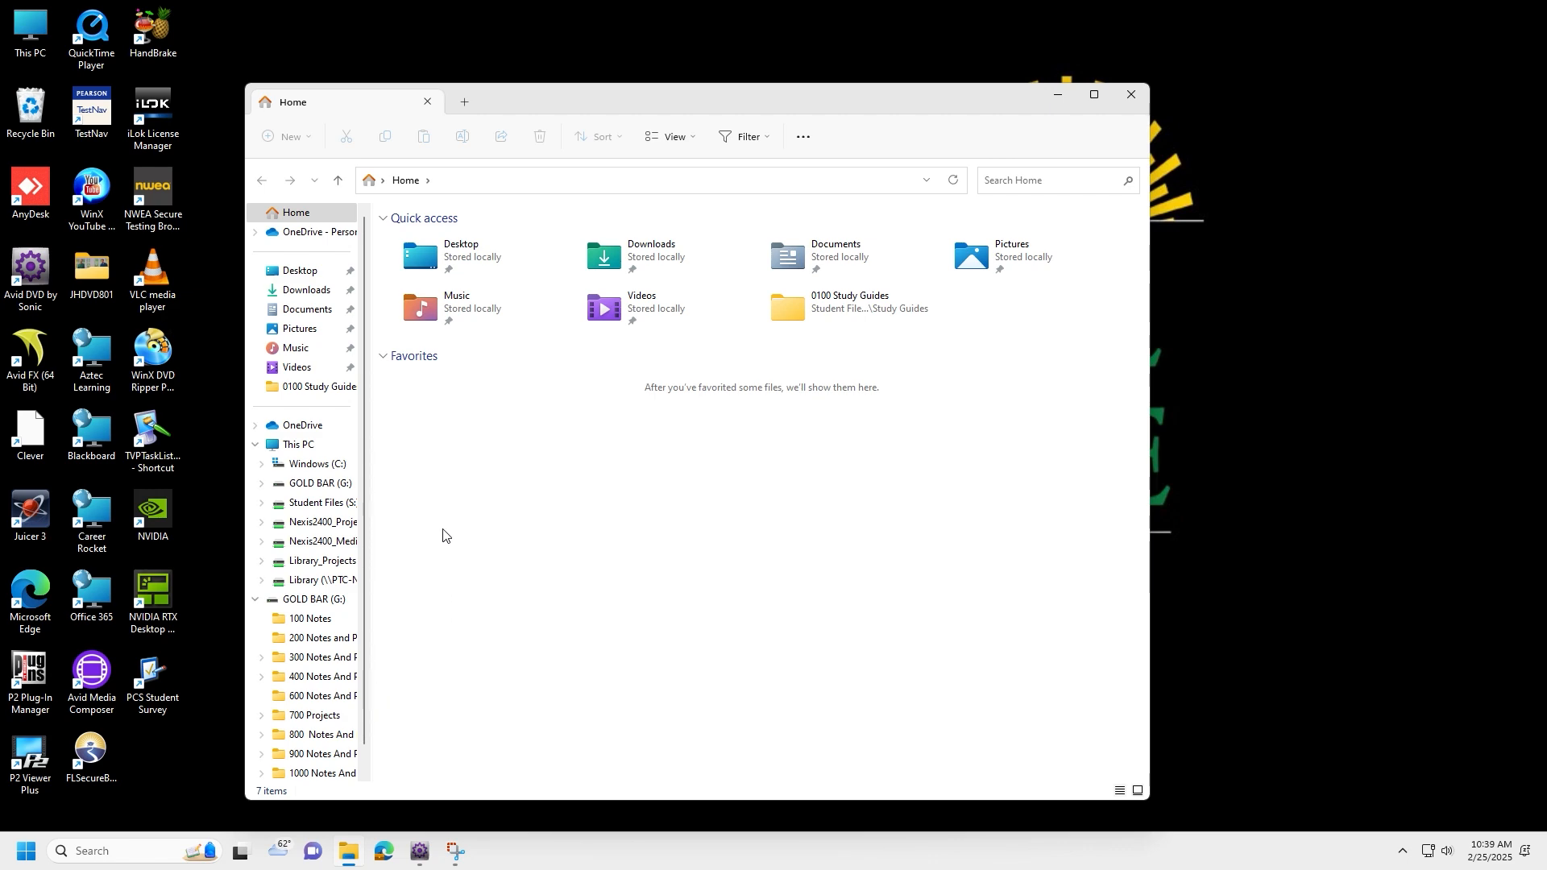
pyautogui.click(318, 466)
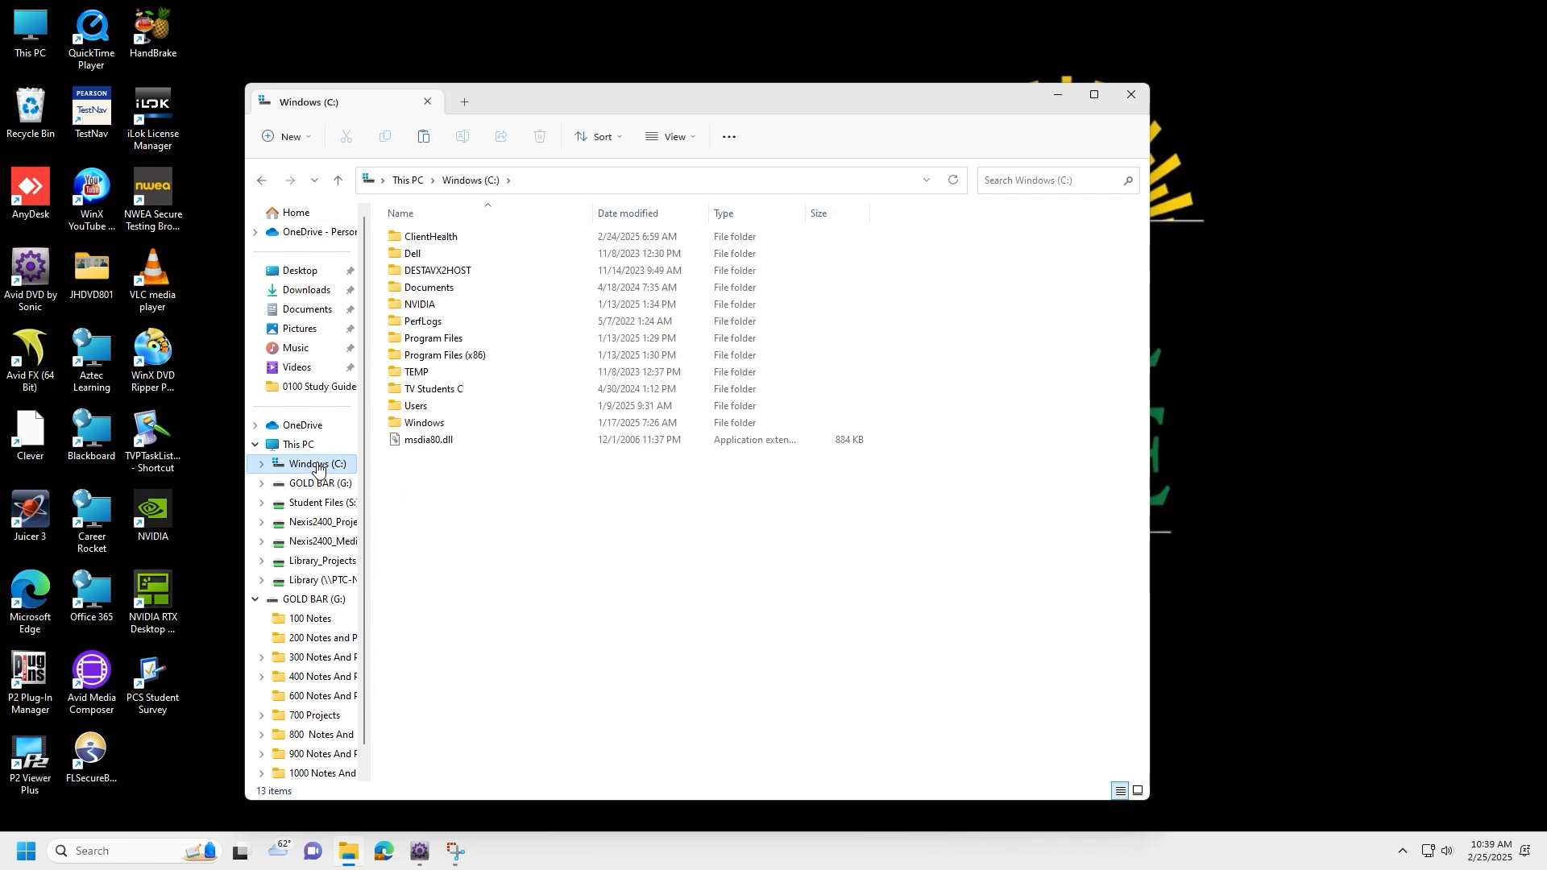
pyautogui.doubleClick(446, 390)
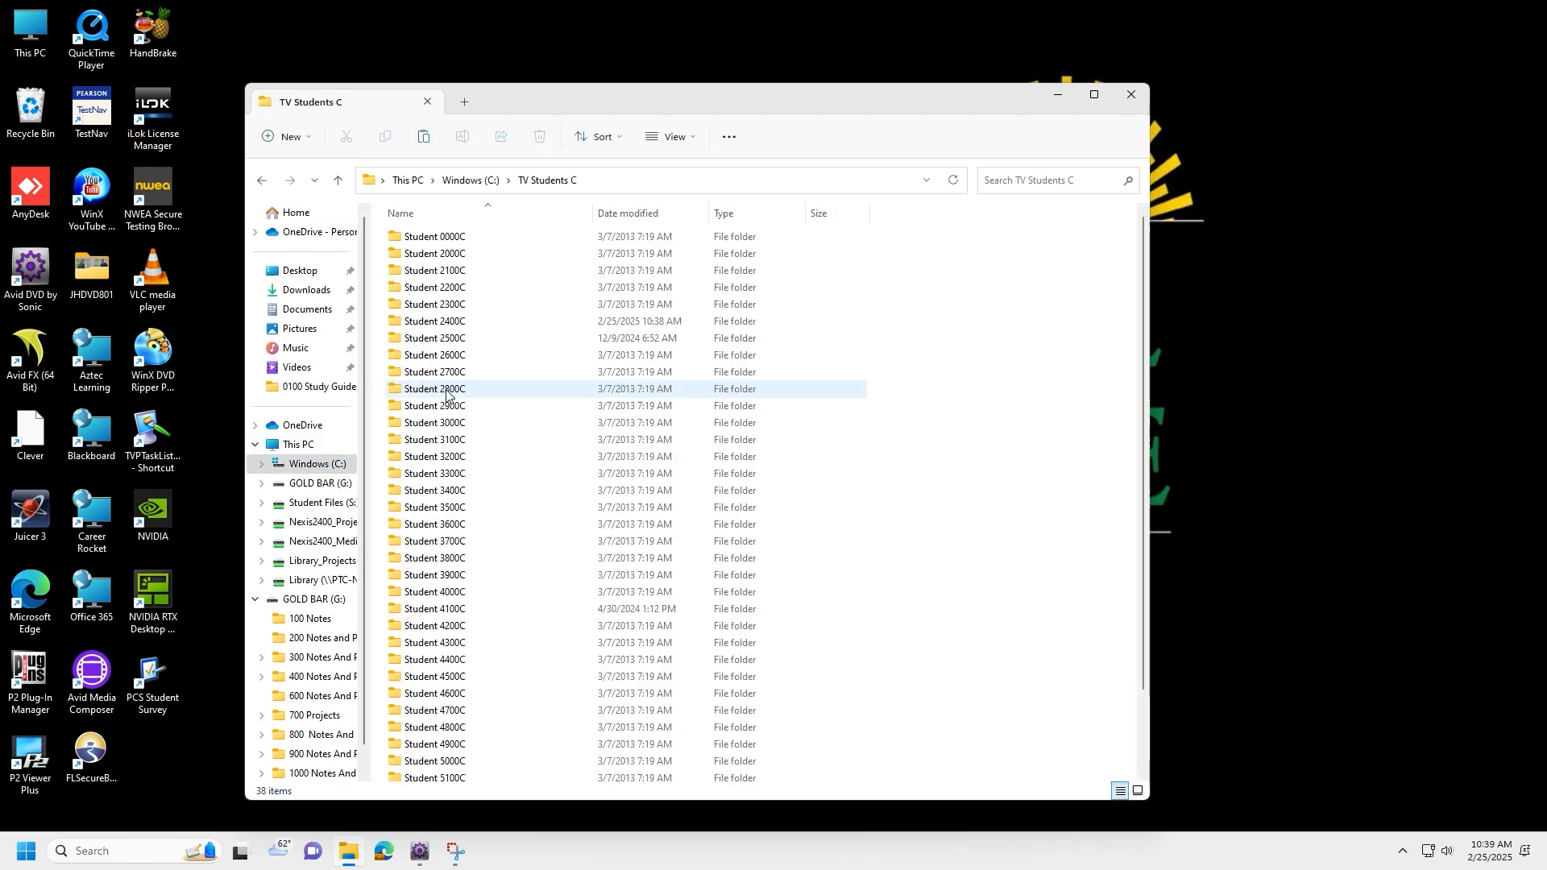
pyautogui.doubleClick(465, 324)
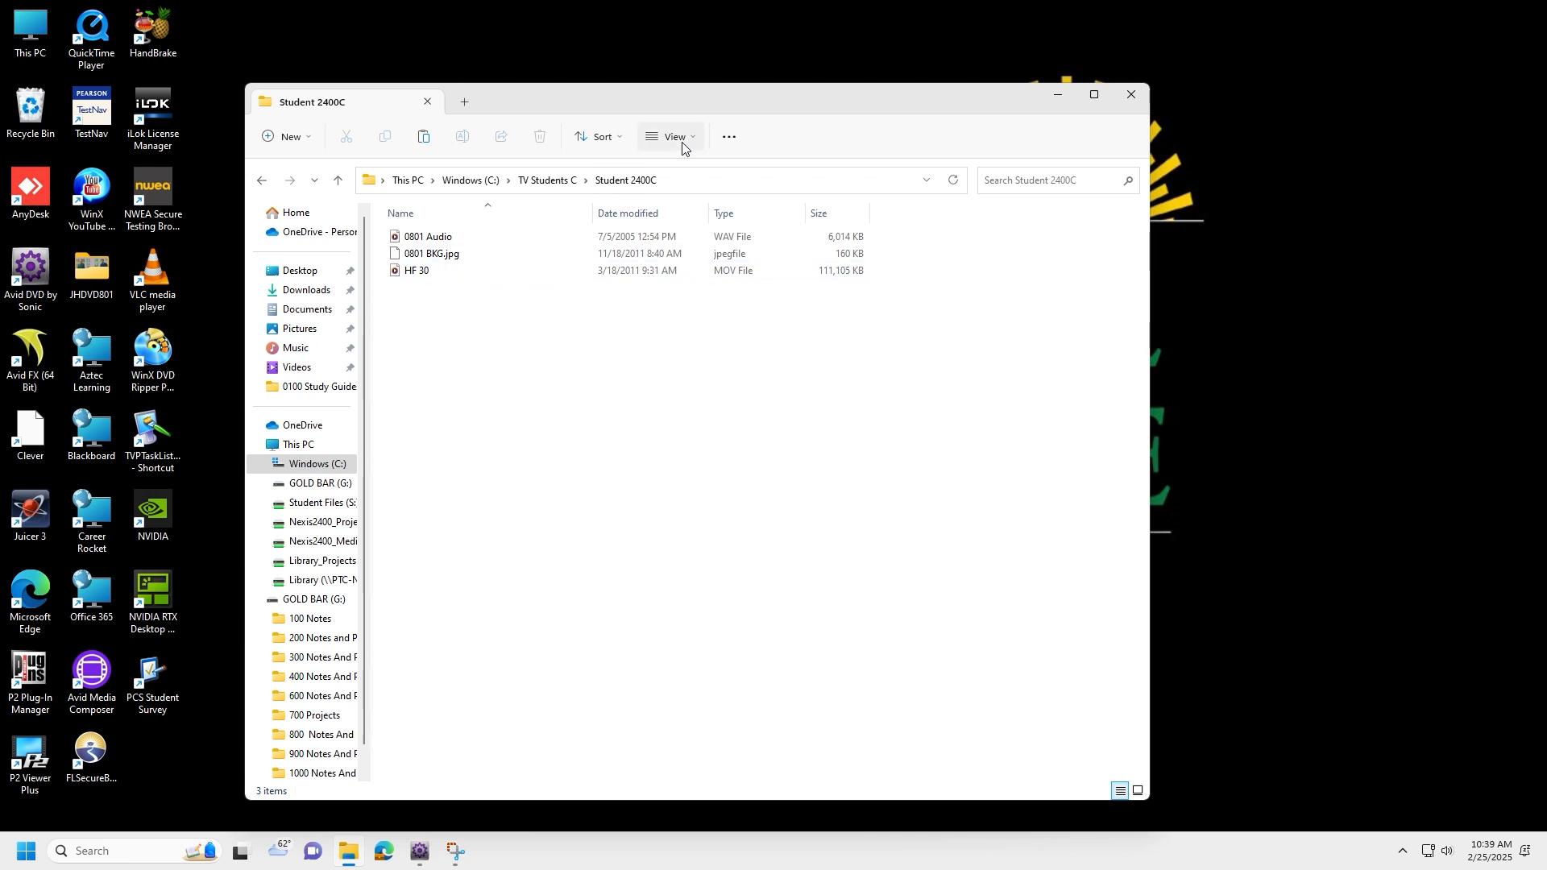
pyautogui.hotkey('alt', 'F4')
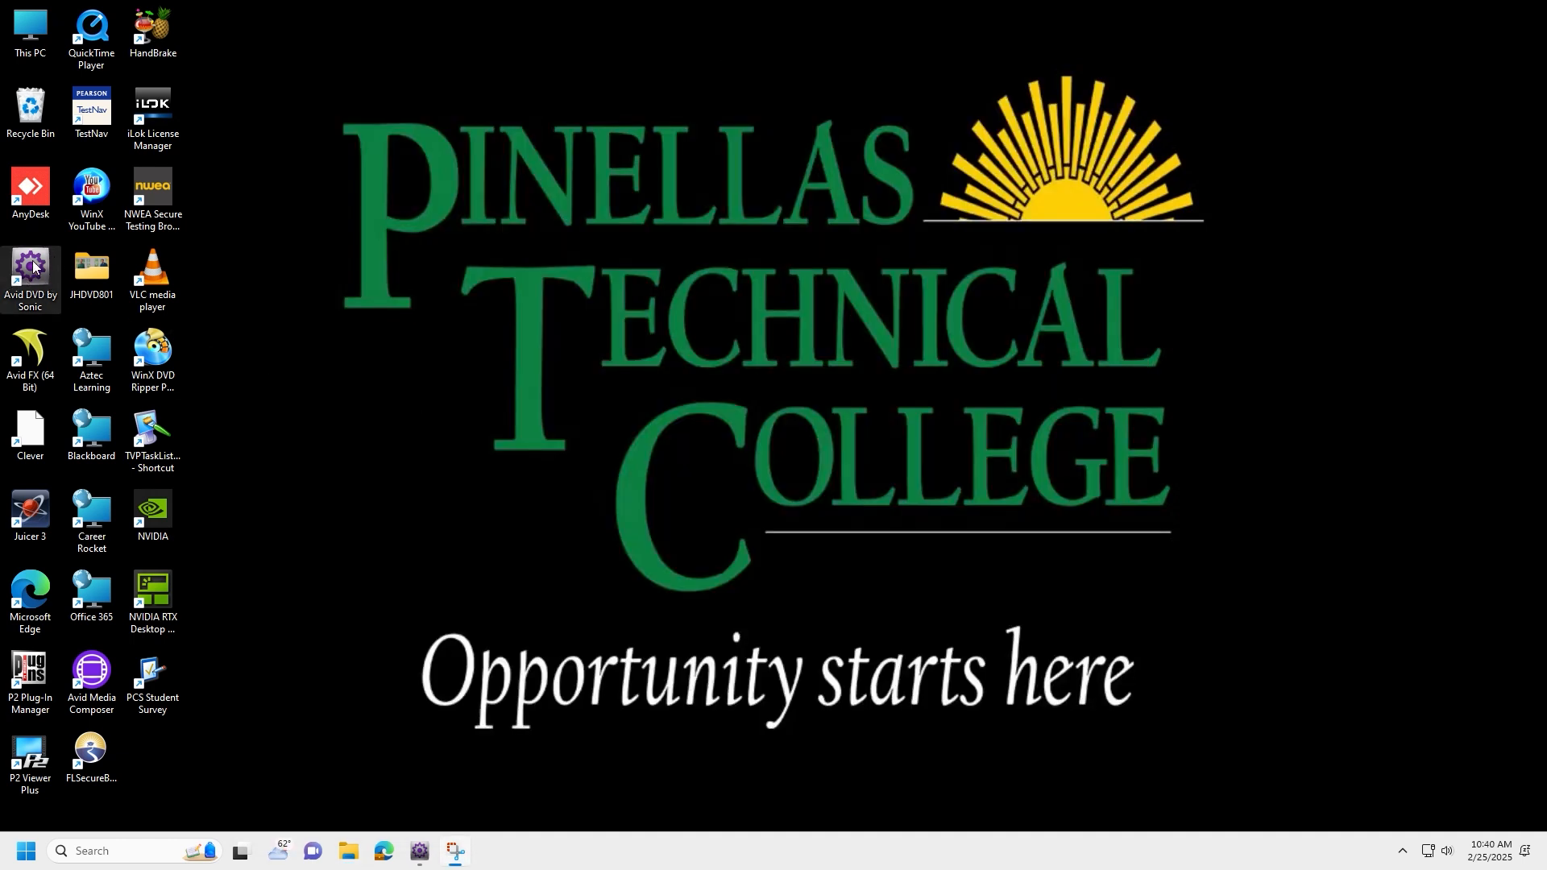
# Switch to Avid DVD by Sonic and look through the Palette's media categories and the Attributes categories
pyautogui.click(420, 851)
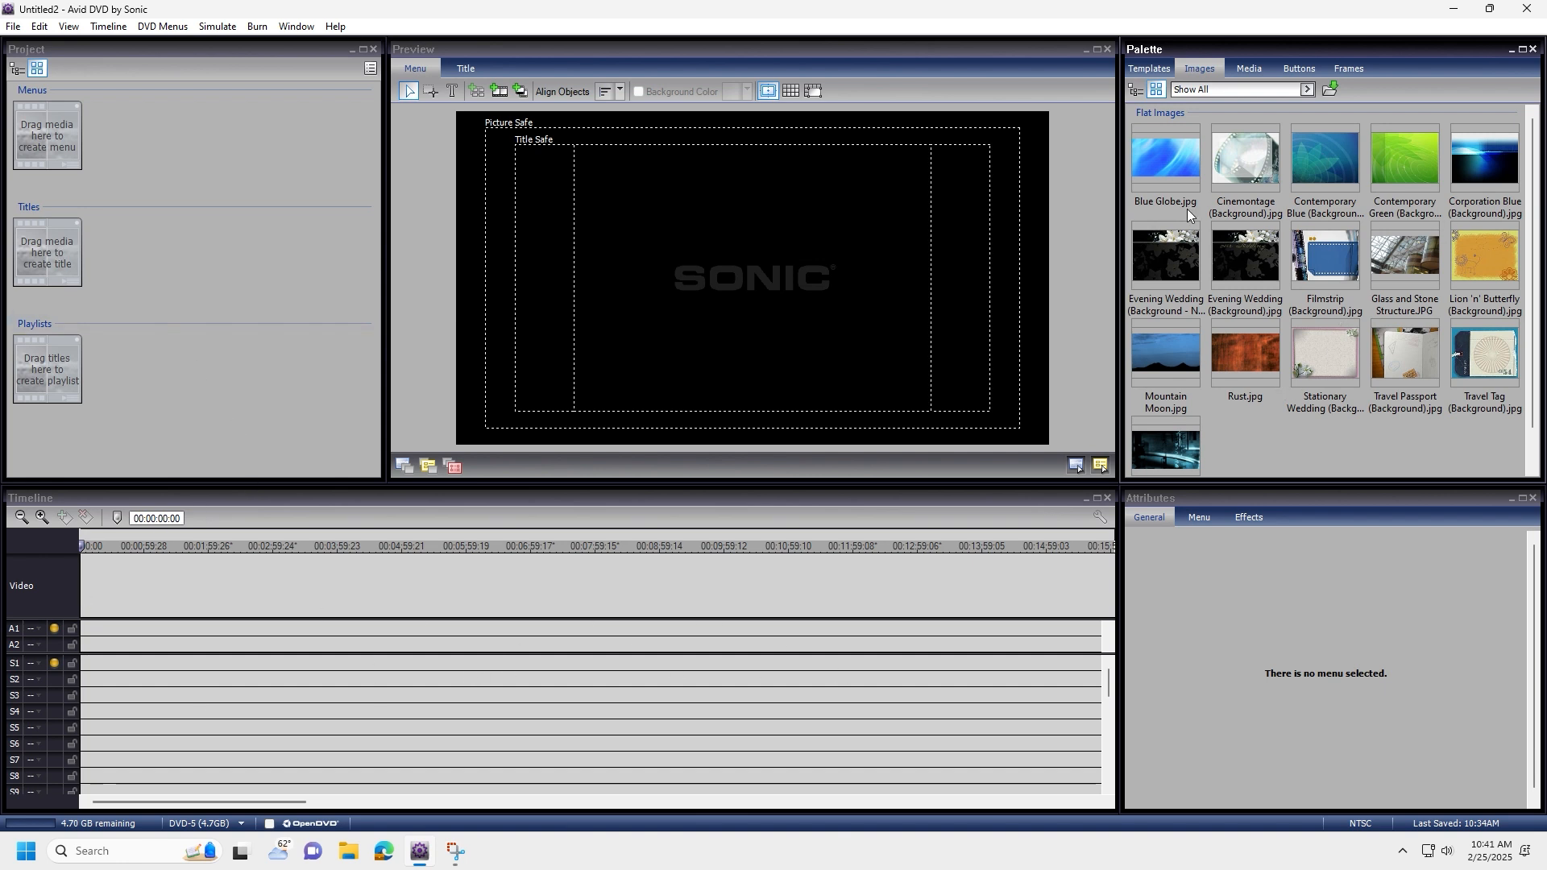
pyautogui.click(1233, 67)
pyautogui.click(1281, 68)
pyautogui.click(1342, 68)
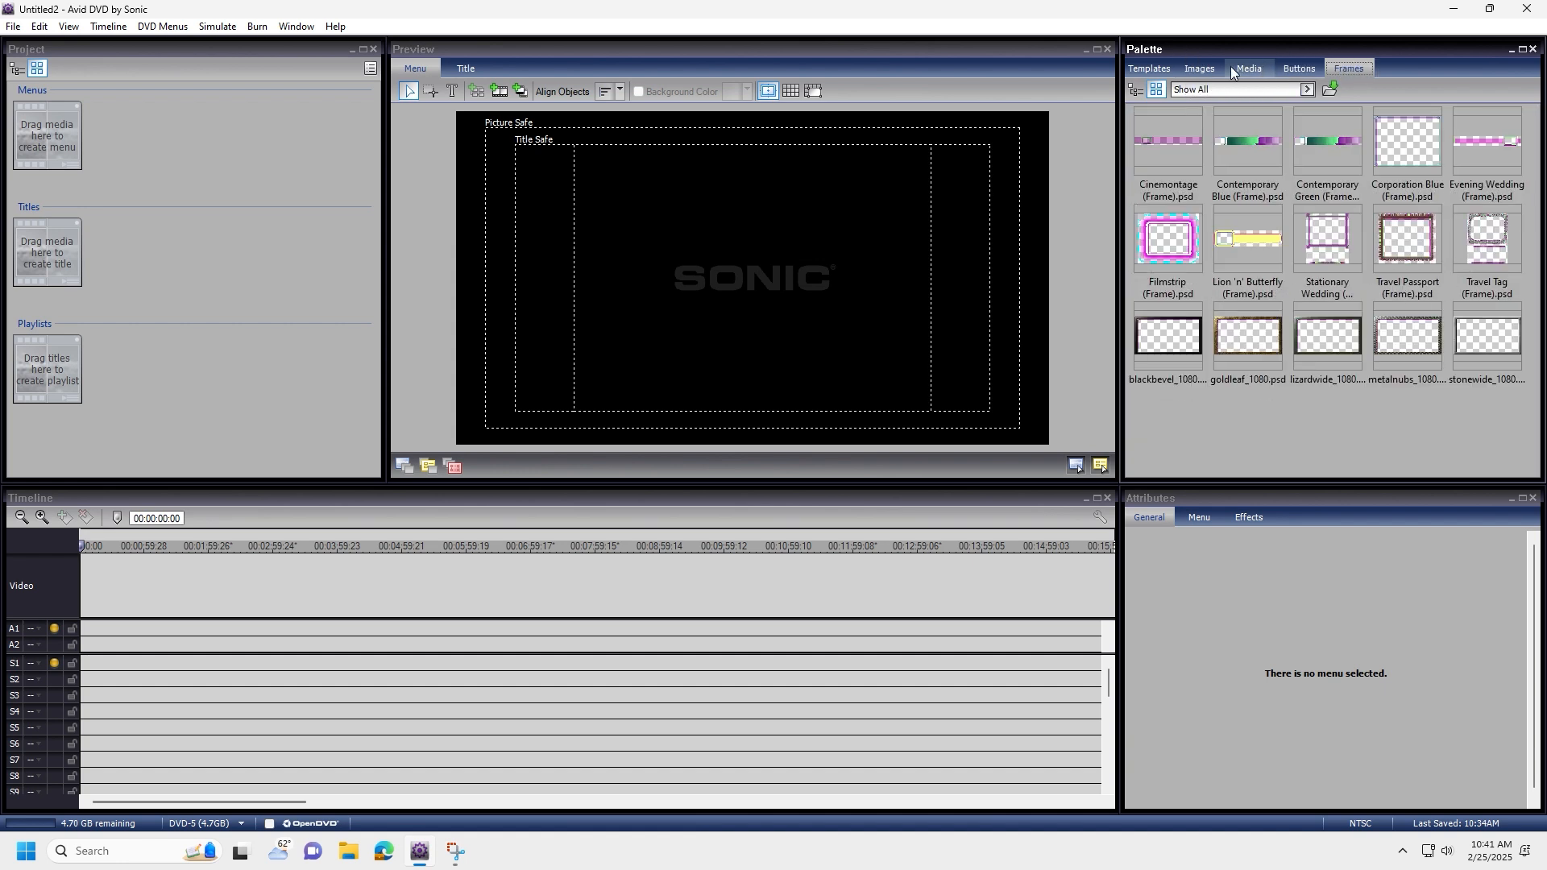
pyautogui.click(1202, 67)
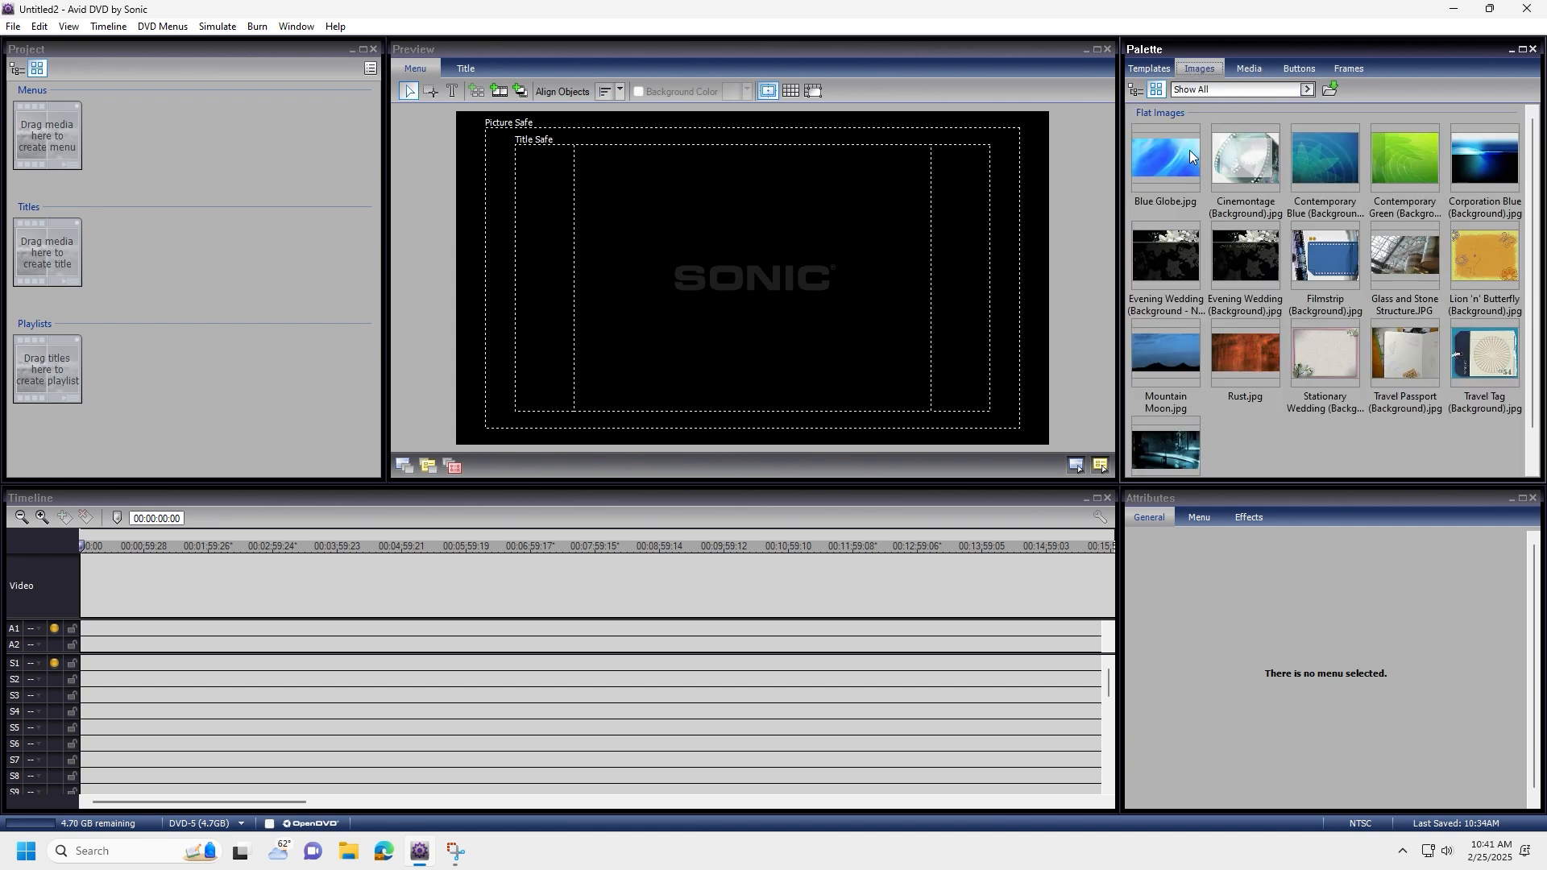
pyautogui.click(1185, 515)
pyautogui.click(1249, 514)
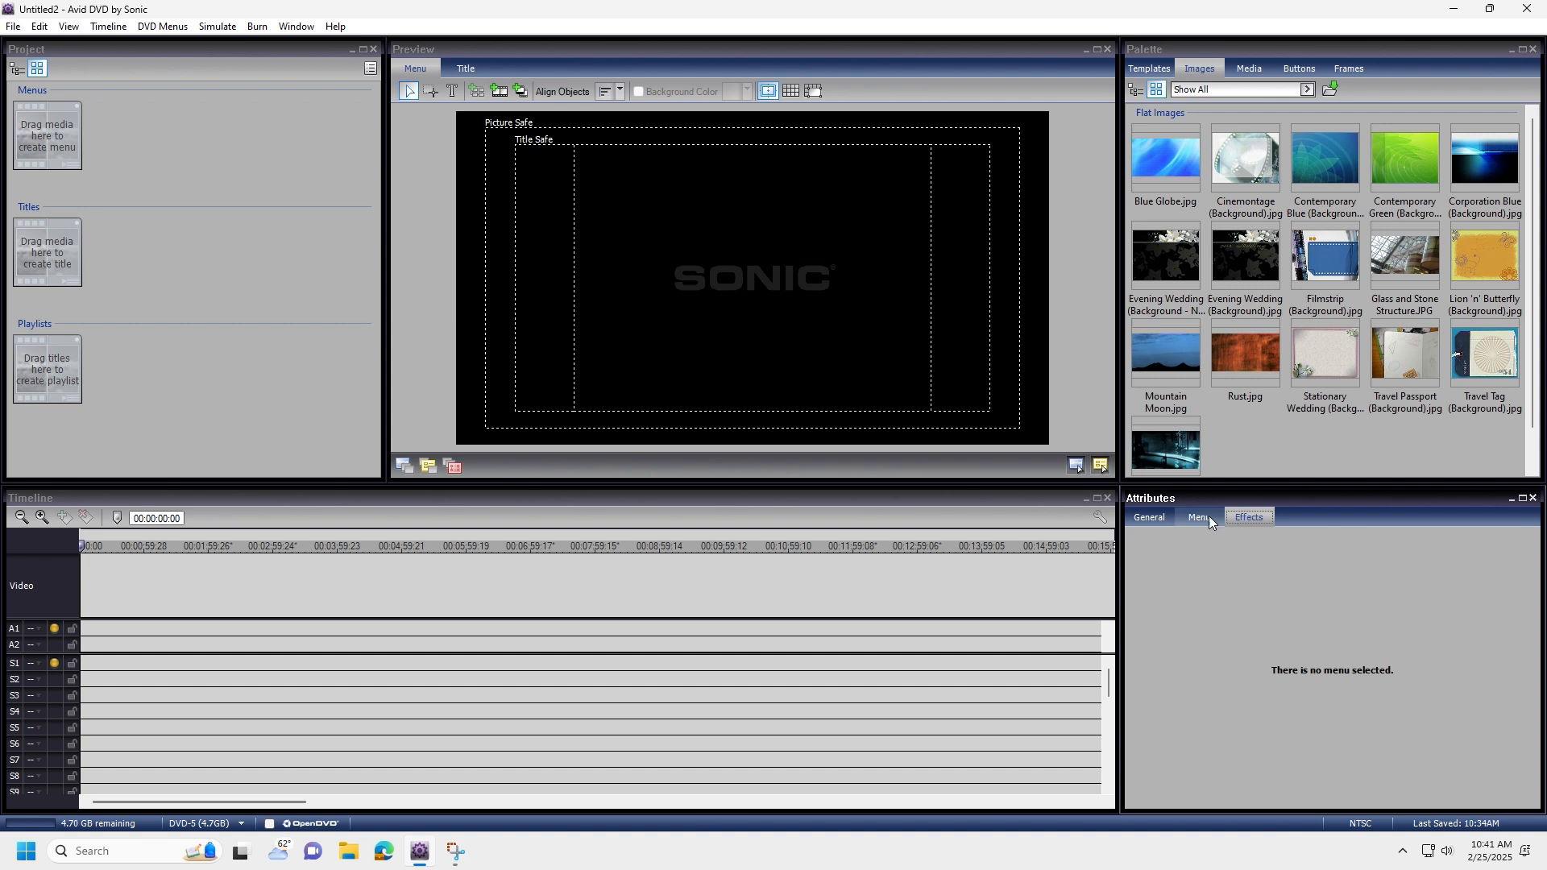
pyautogui.click(1159, 516)
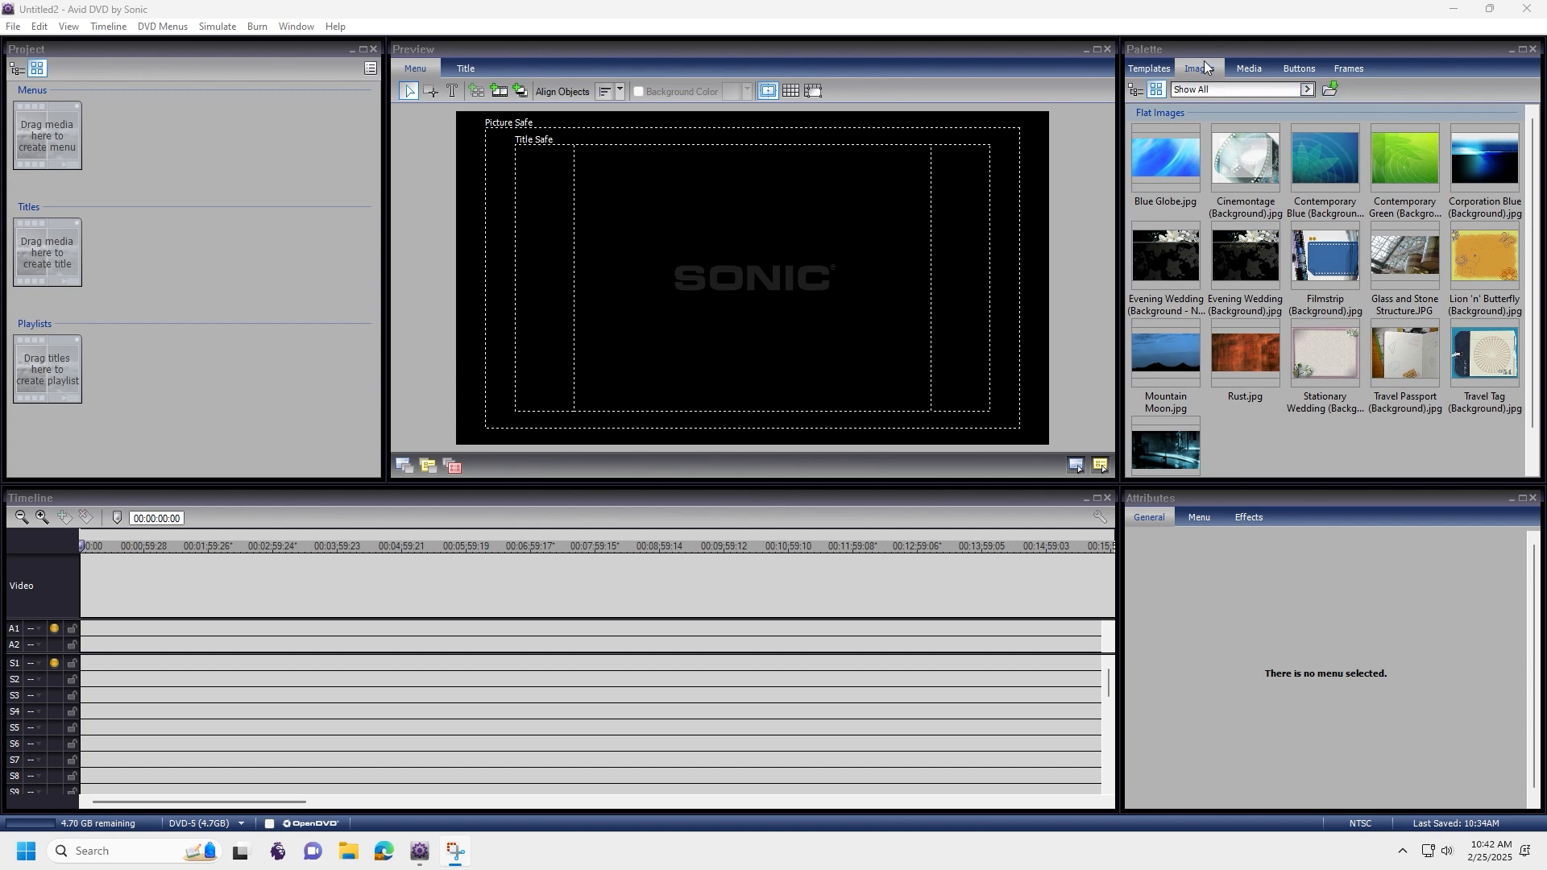
# Import 0801 BKG.jpg from the Student 2400C folder into the image palette and create the first menu from it
pyautogui.click(1328, 89)
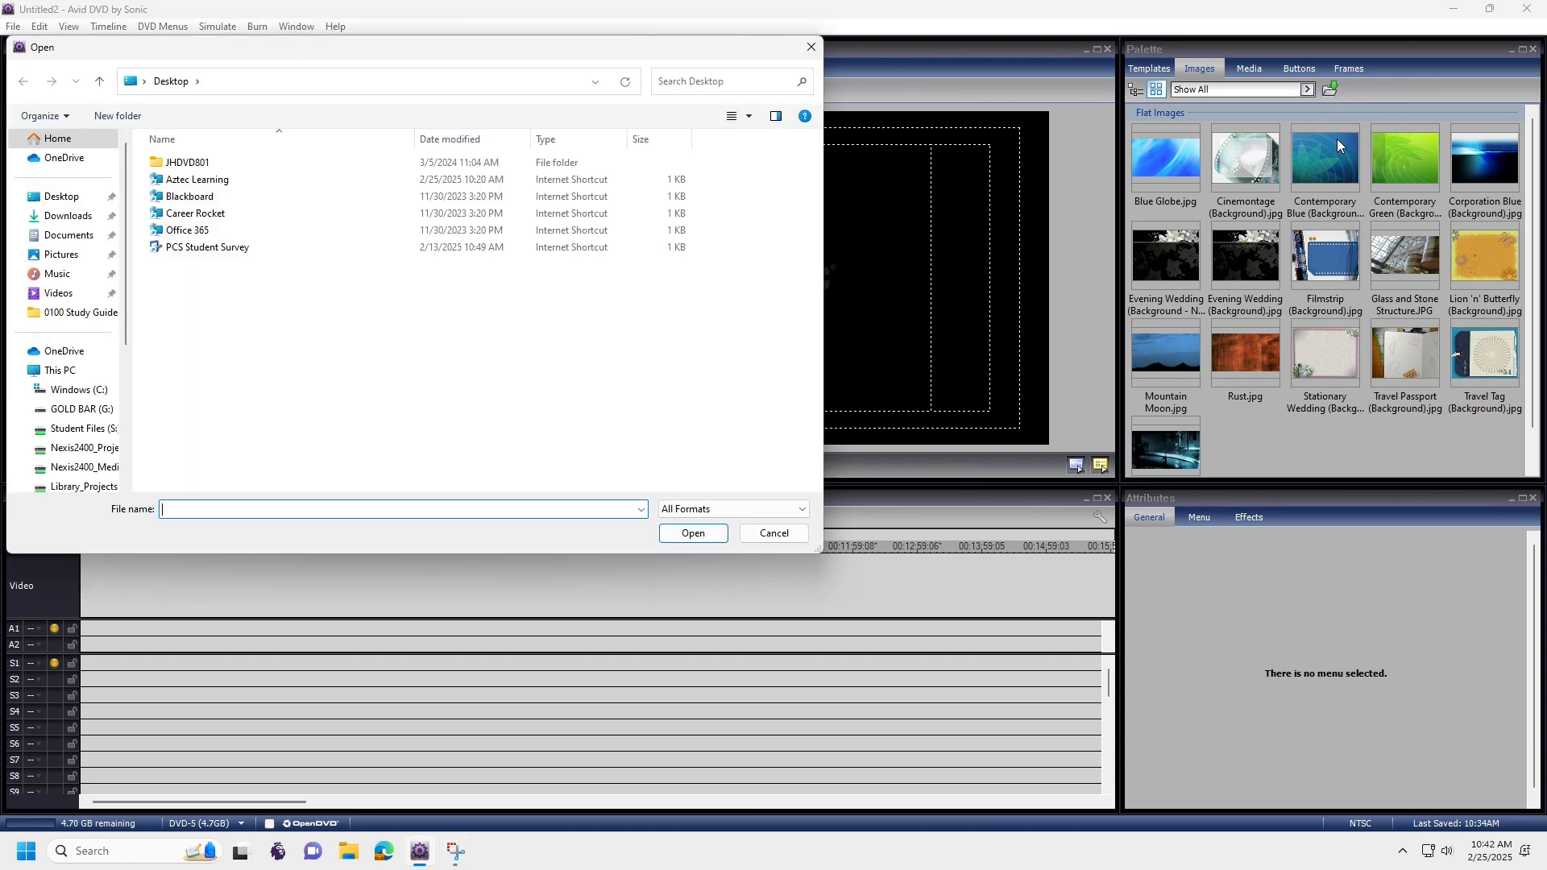
pyautogui.click(88, 390)
pyautogui.doubleClick(206, 315)
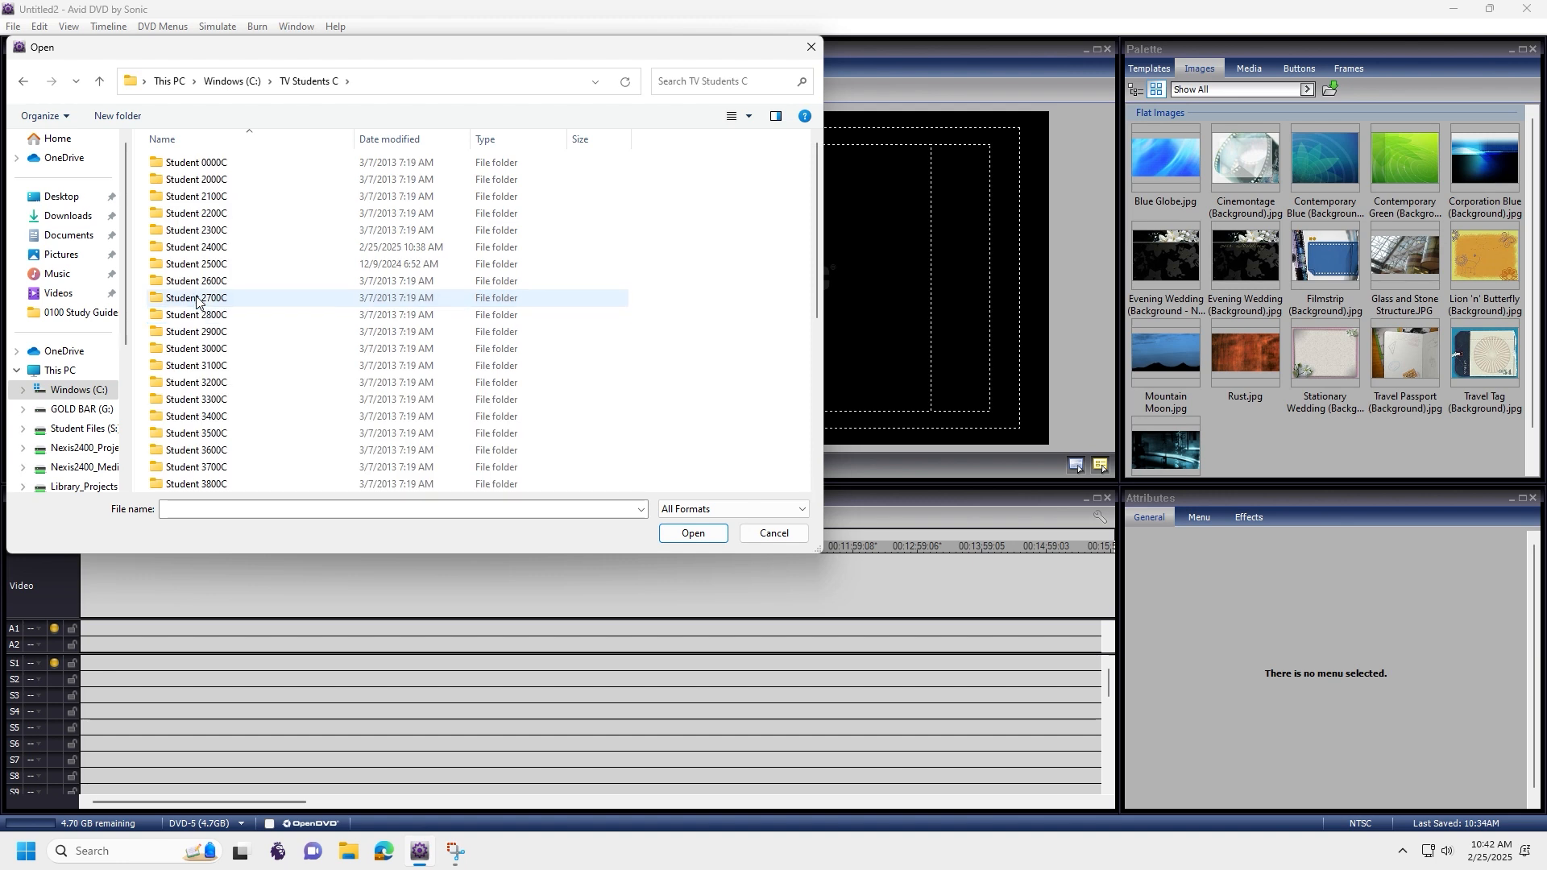
pyautogui.doubleClick(218, 245)
pyautogui.click(191, 186)
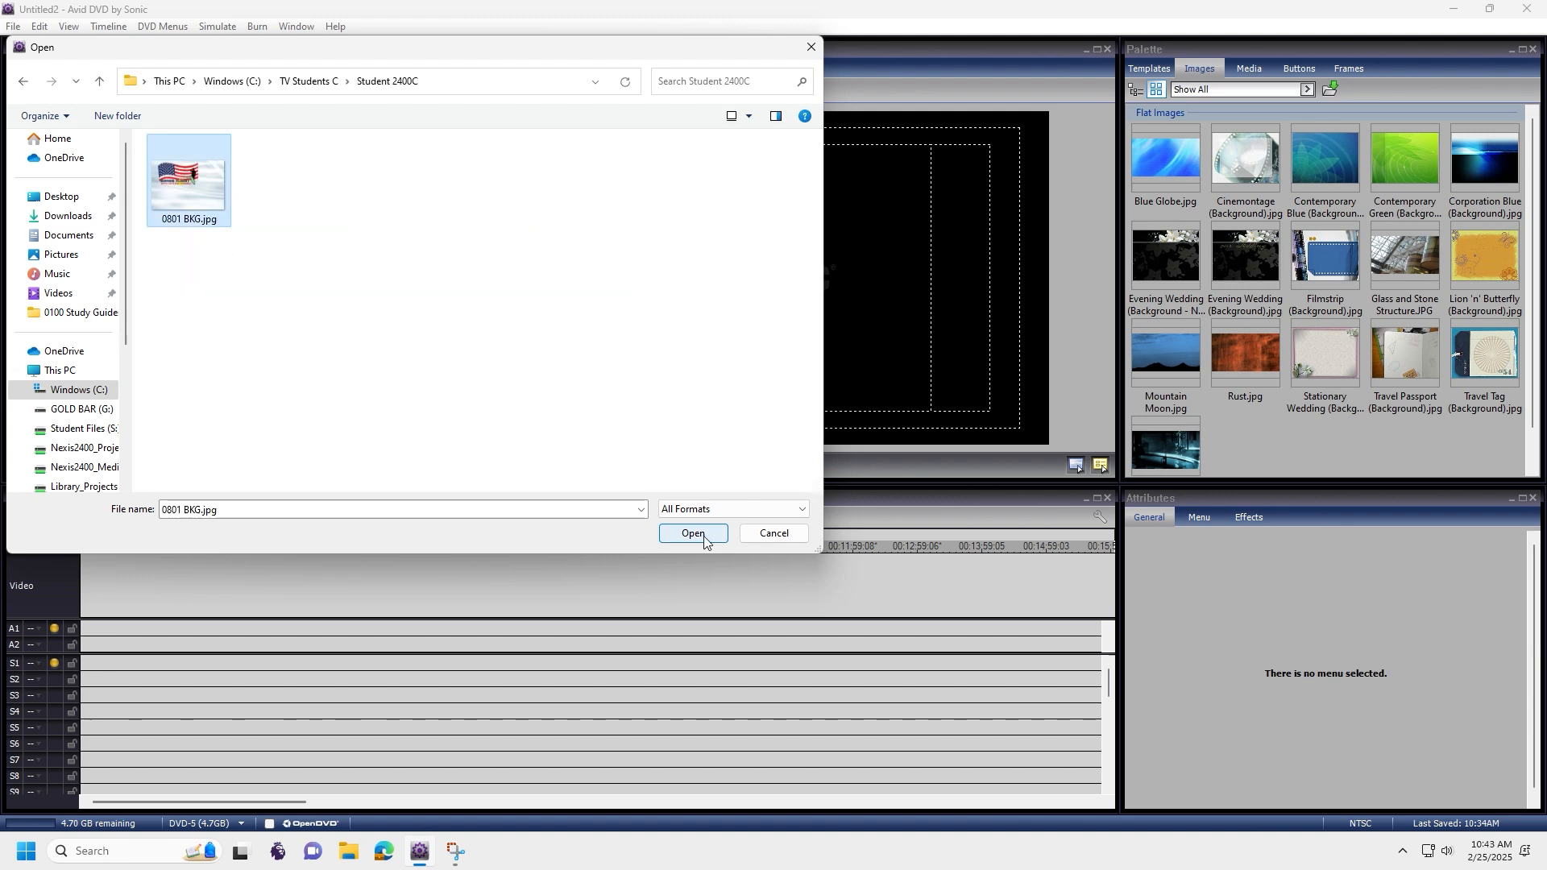
pyautogui.click(694, 534)
pyautogui.moveTo(1166, 157); pyautogui.dragTo(58, 132)
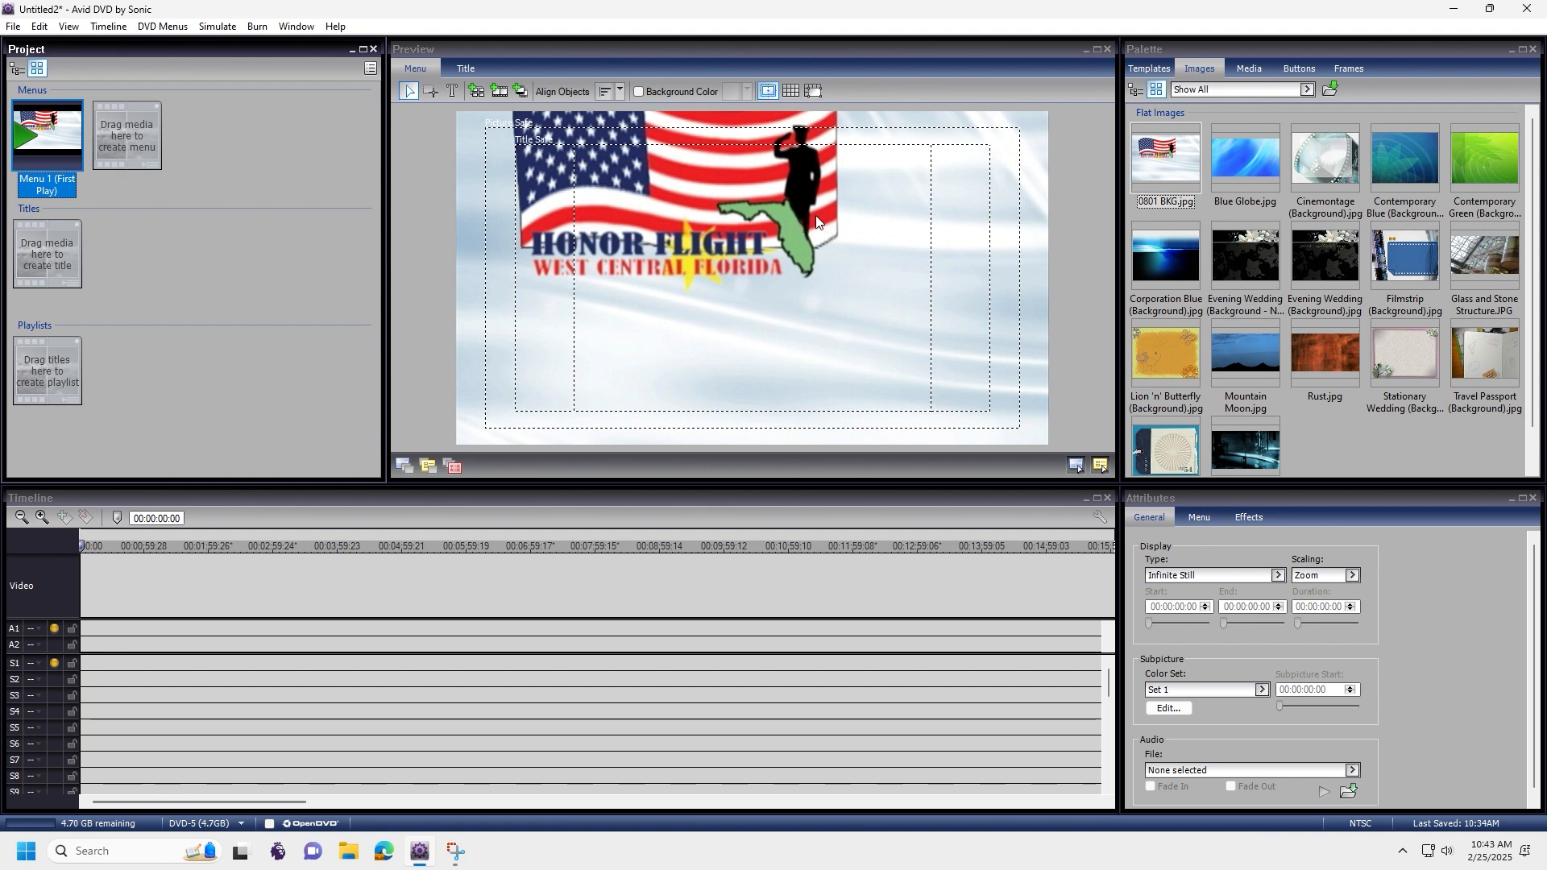
# Import the HF 30 video from the Student 2400C folder into the media palette and create a title from it
pyautogui.click(1248, 68)
pyautogui.click(1330, 91)
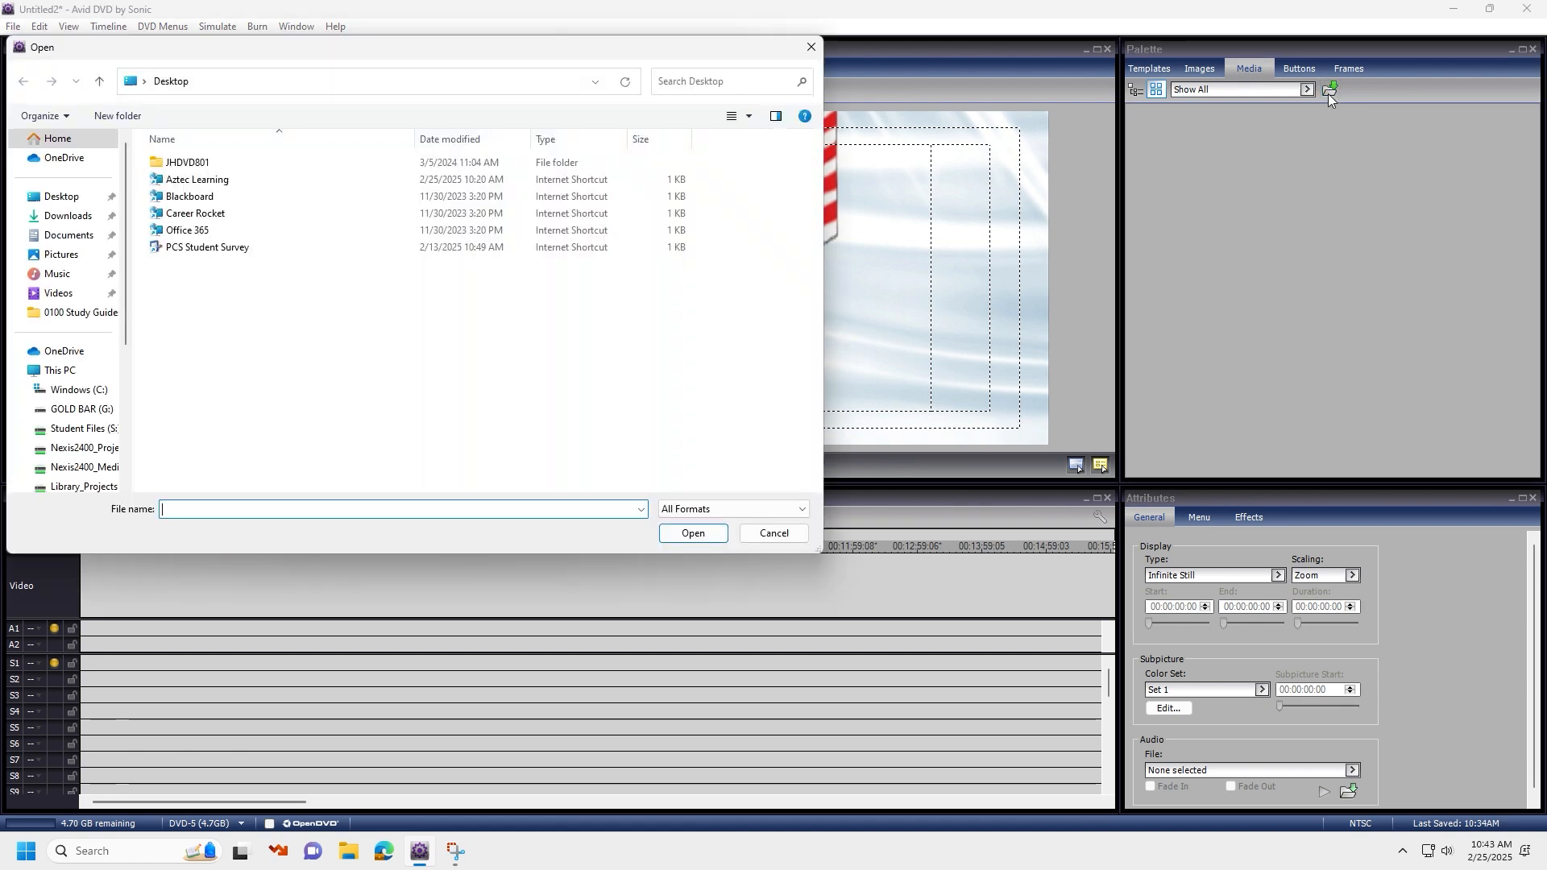
pyautogui.click(66, 391)
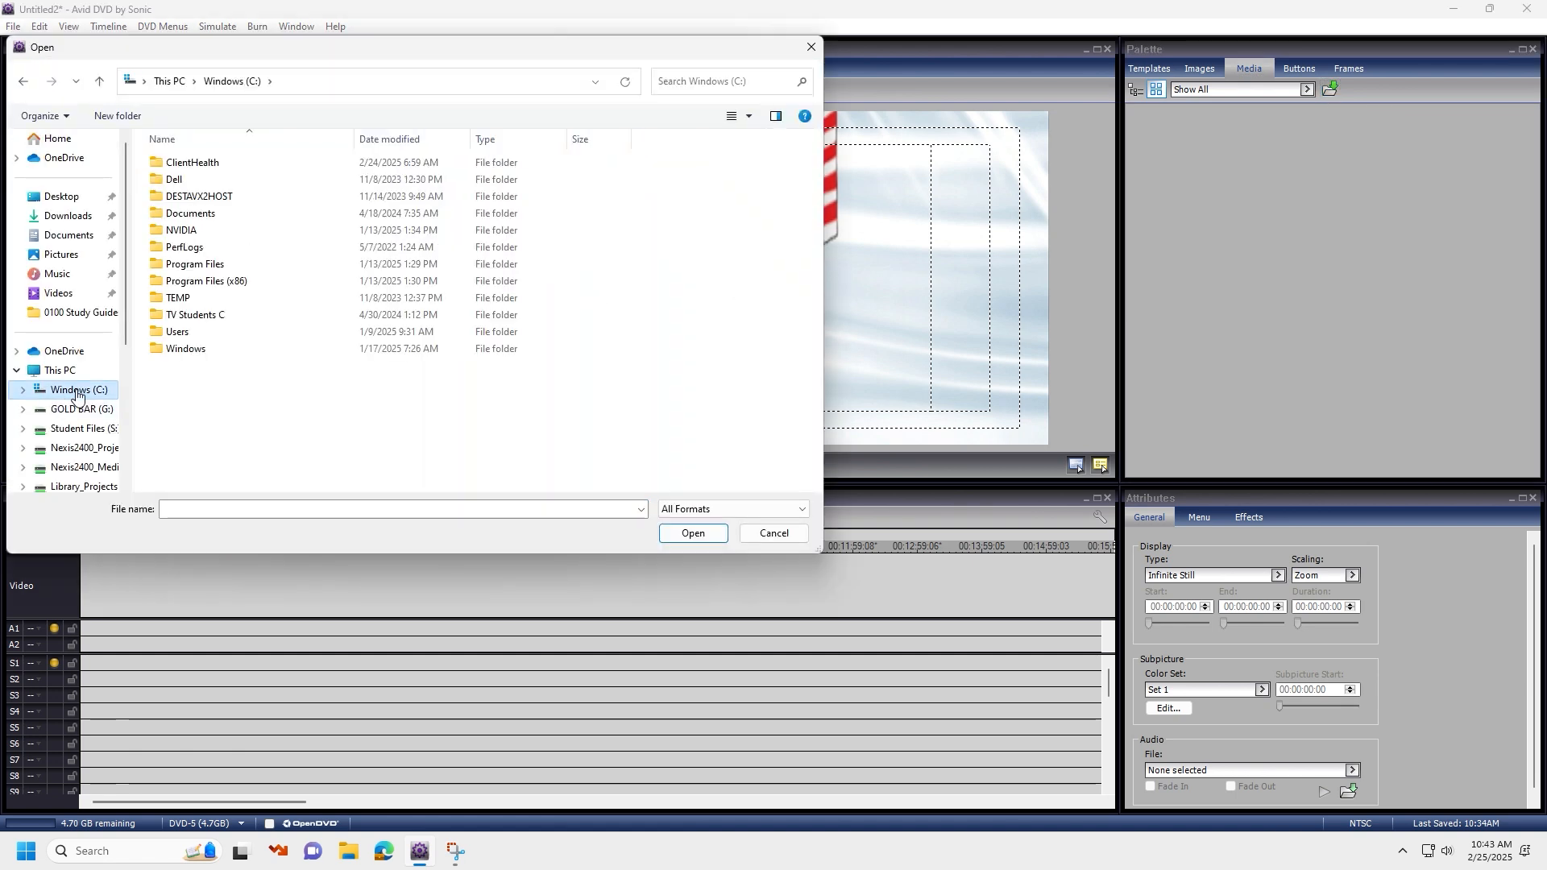
pyautogui.doubleClick(193, 315)
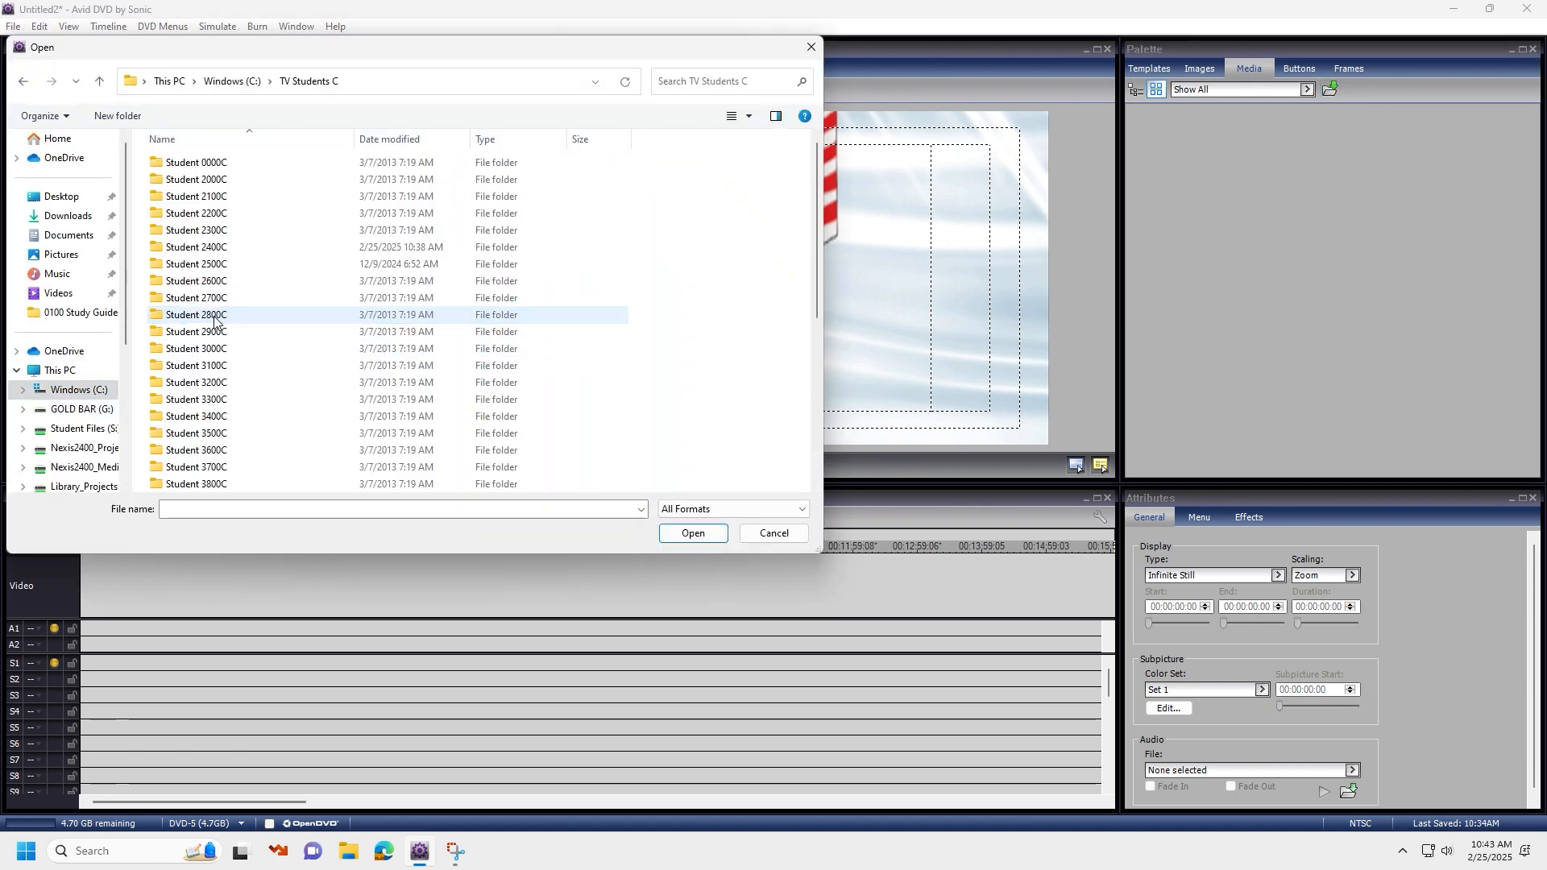
pyautogui.doubleClick(213, 249)
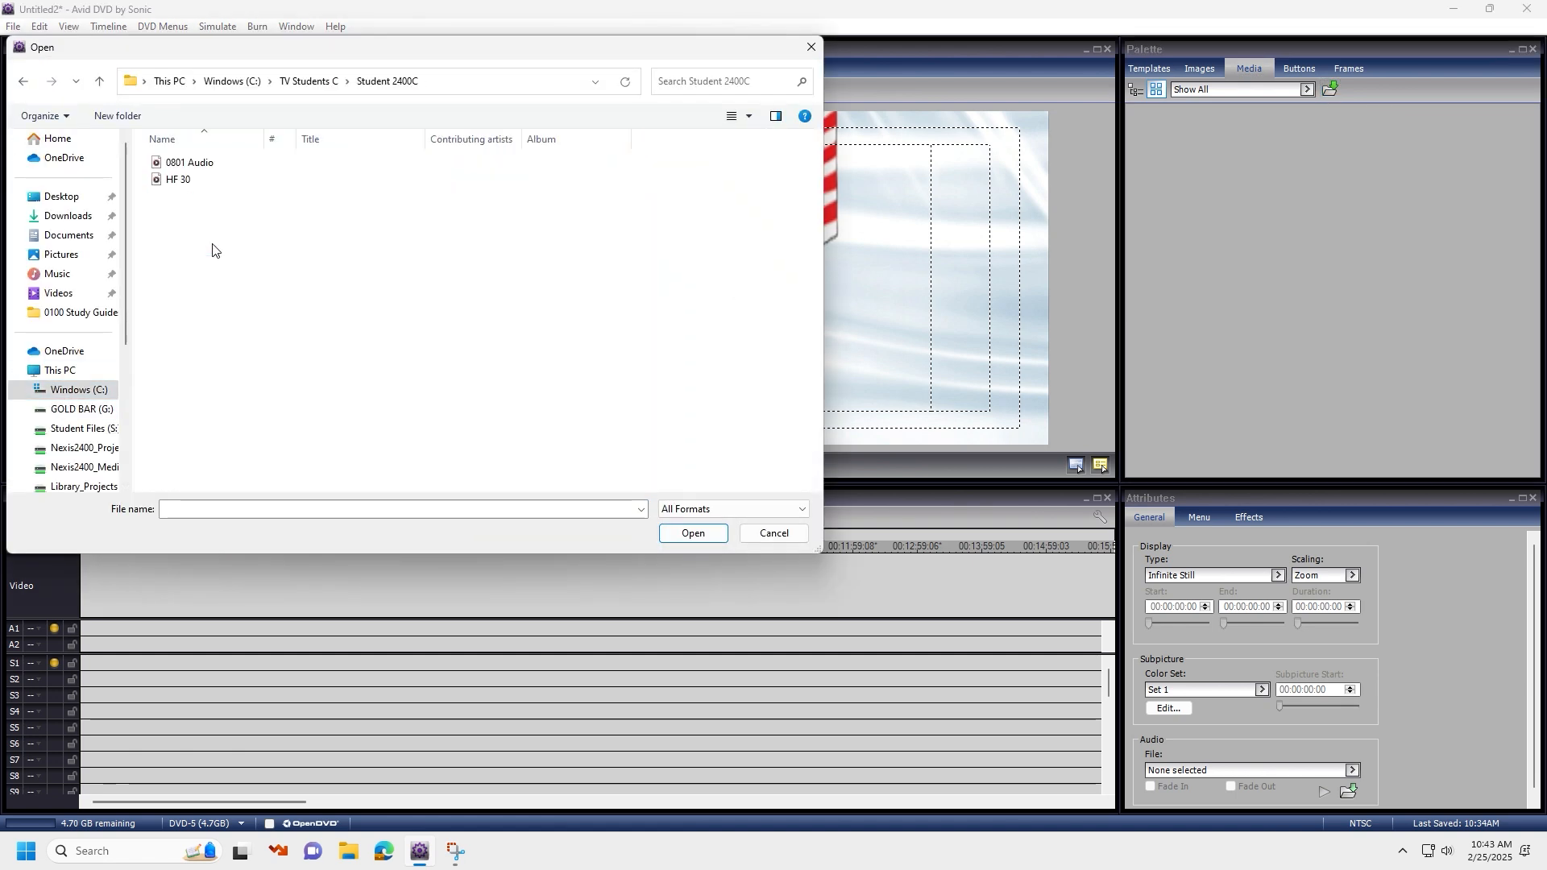
pyautogui.click(226, 182)
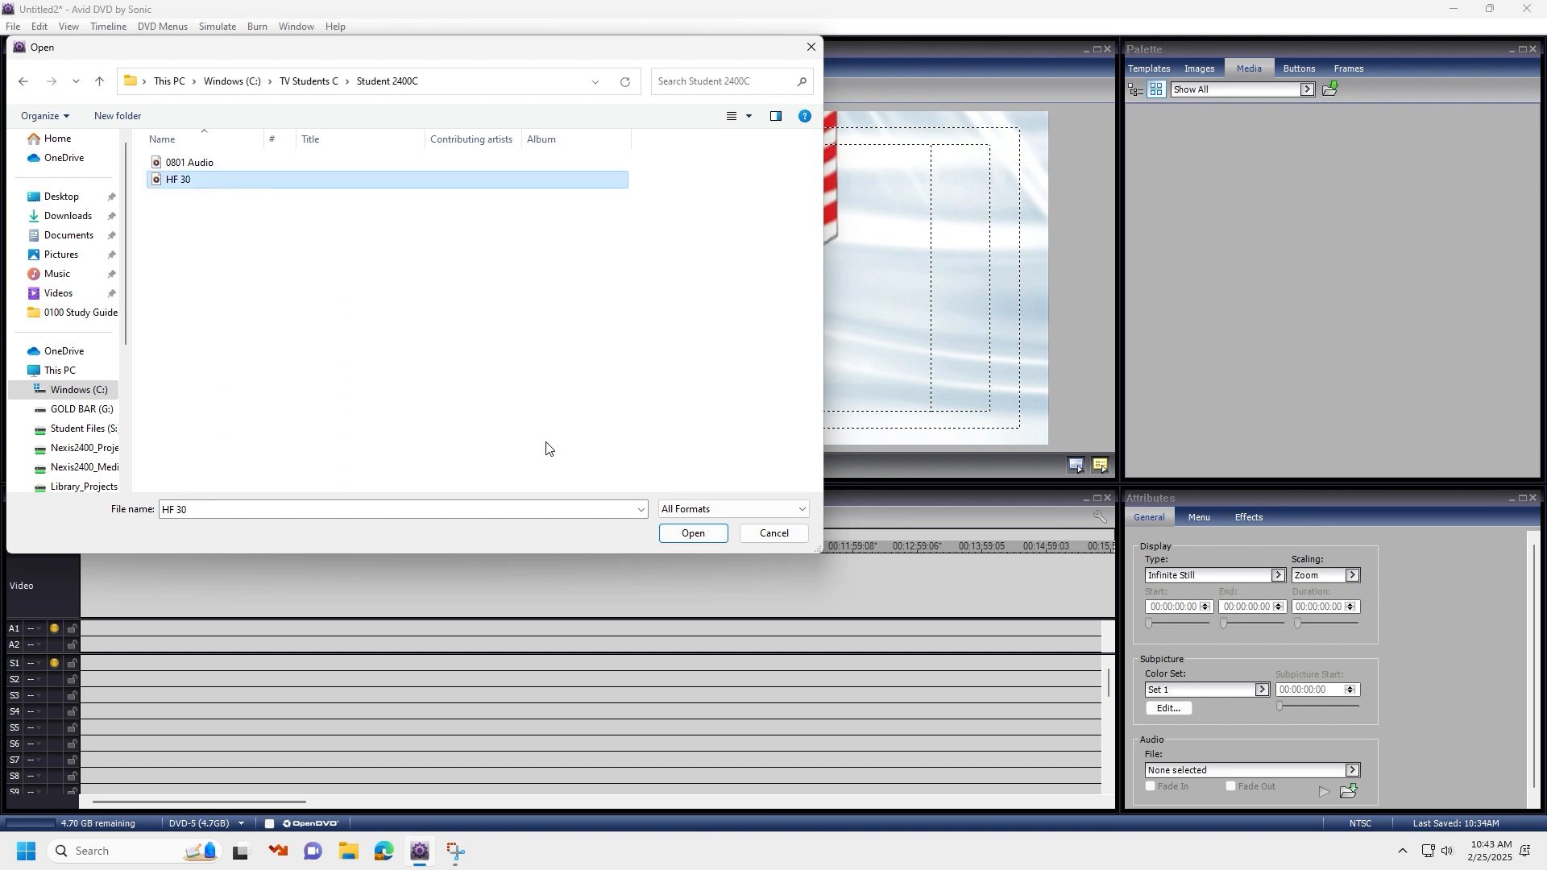
pyautogui.click(693, 533)
pyautogui.moveTo(1168, 158); pyautogui.dragTo(46, 259)
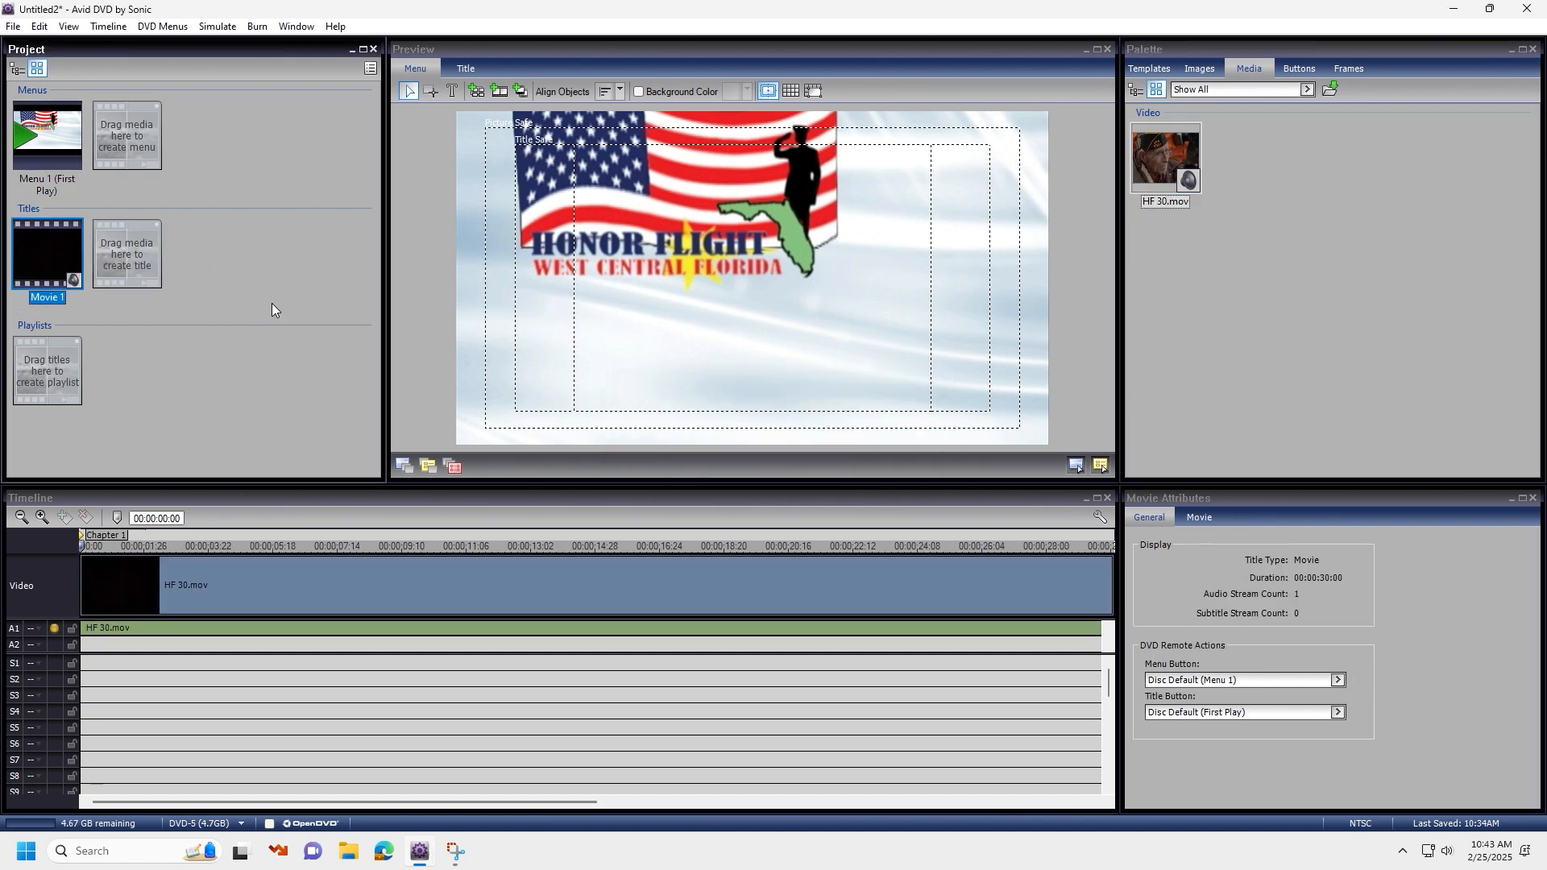
# Add Movie 1 to the menu as a thumbnail button, placing and sizing it below the Honor Flight logo, towards the menu's right side
pyautogui.moveTo(43, 249); pyautogui.dragTo(739, 322)
pyautogui.moveTo(855, 344); pyautogui.dragTo(953, 415)
pyautogui.moveTo(914, 376); pyautogui.dragTo(882, 357)
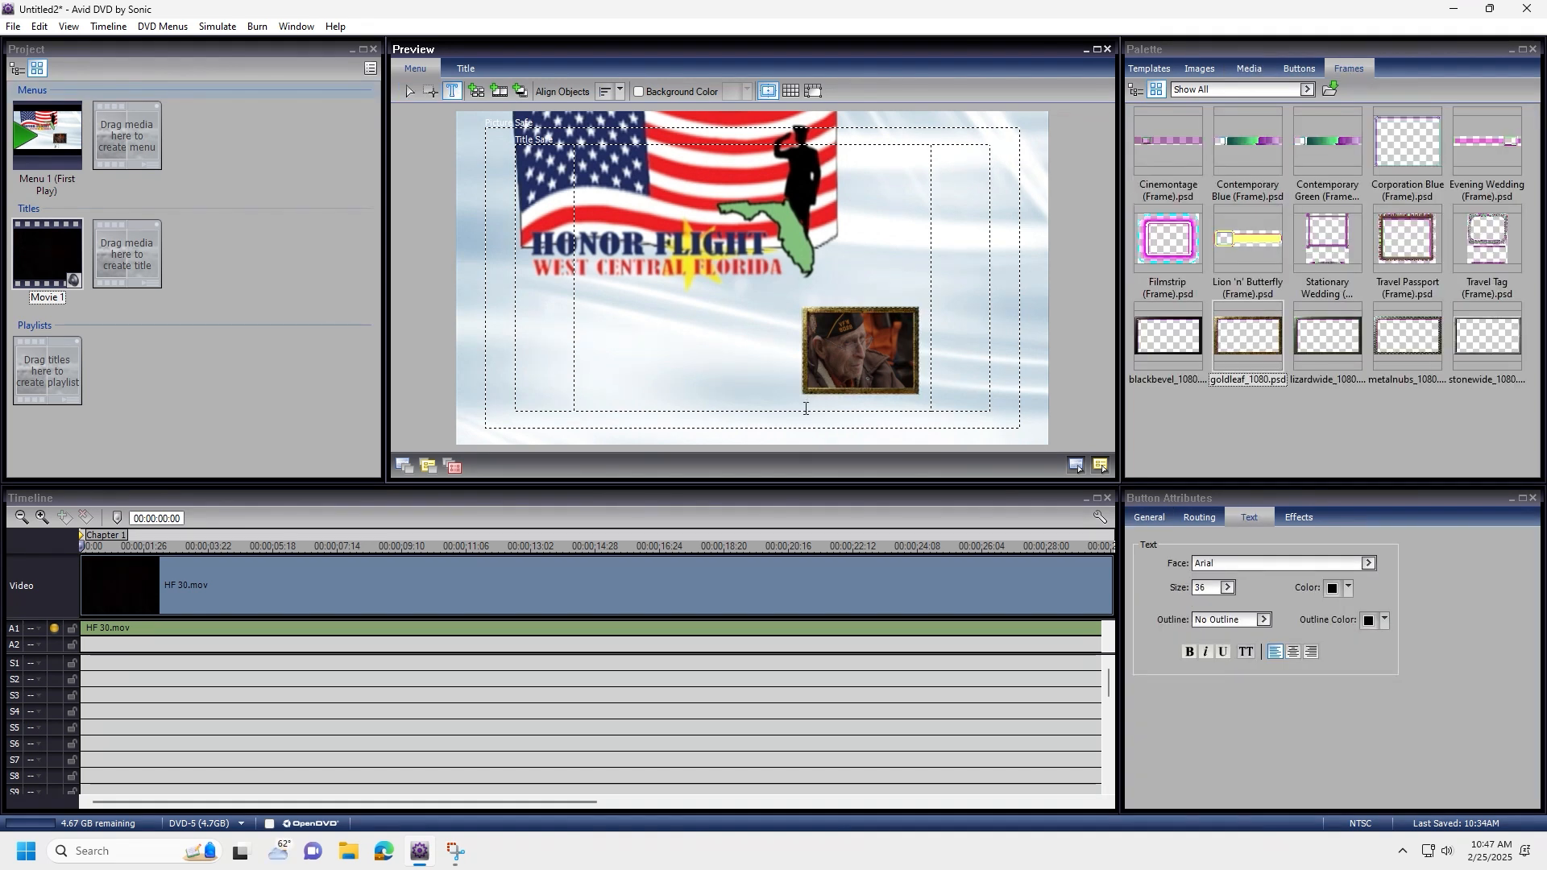
# Add the text "Play" below the movie thumbnail and link it to Movie 1
pyautogui.click(806, 409)
pyautogui.write('Play')
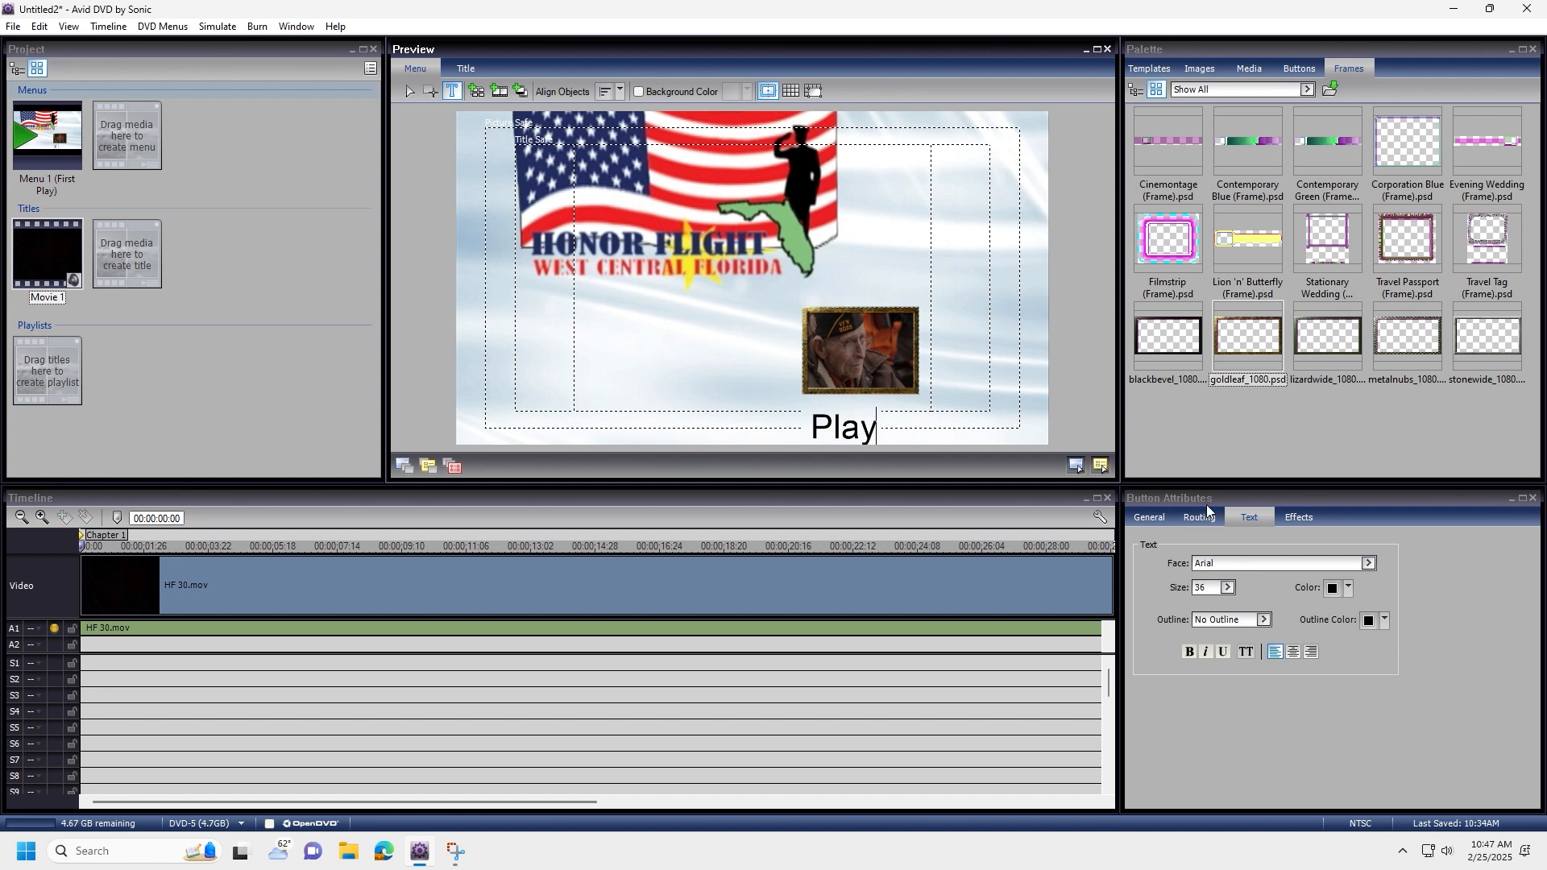
pyautogui.click(1162, 517)
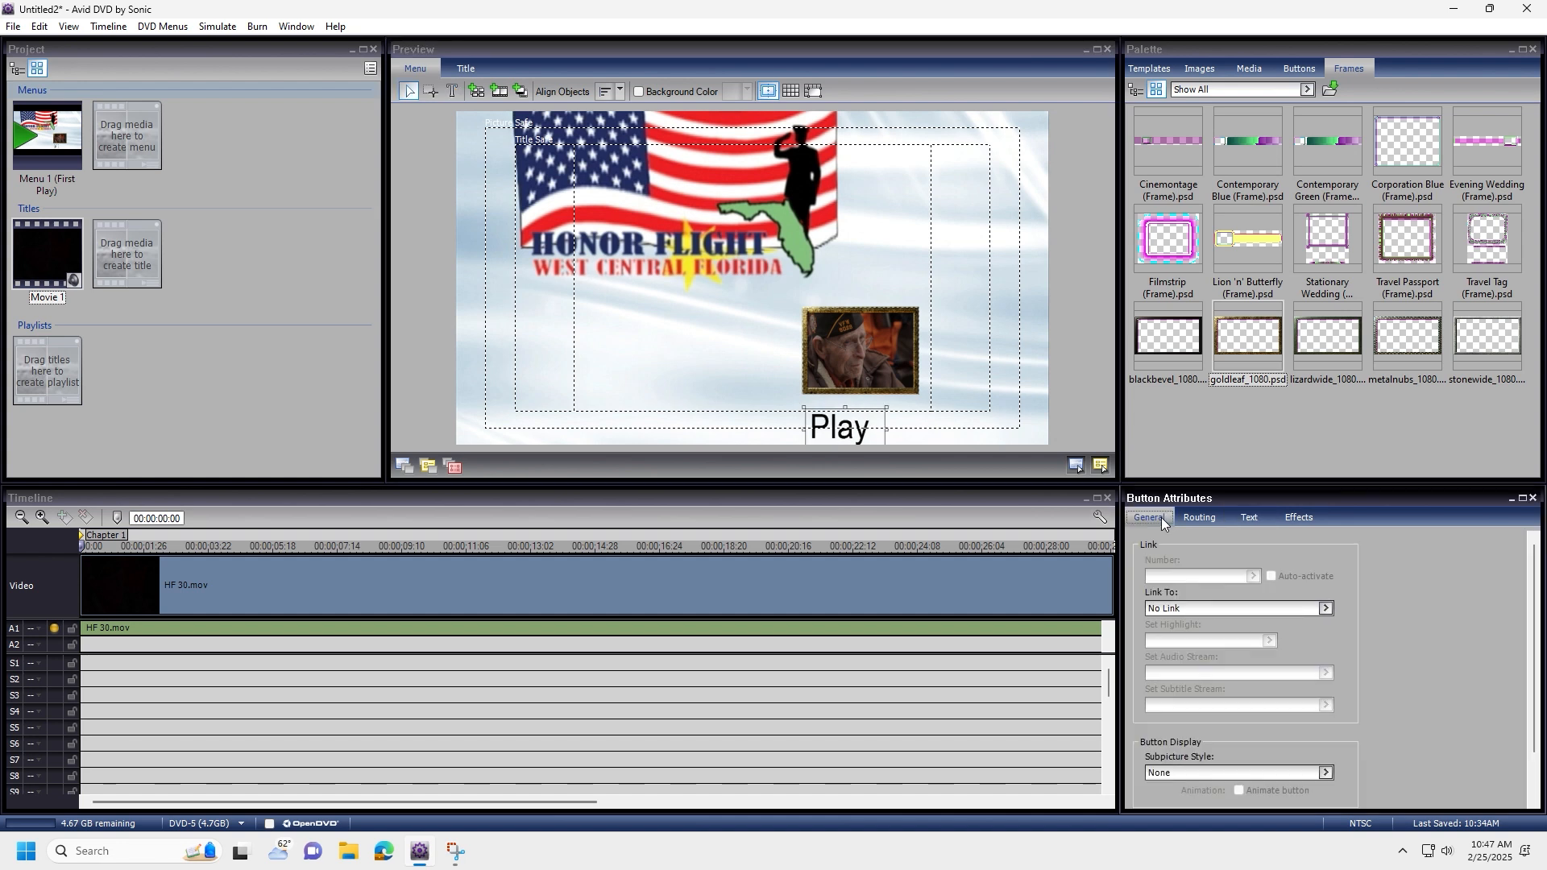
pyautogui.click(1248, 609)
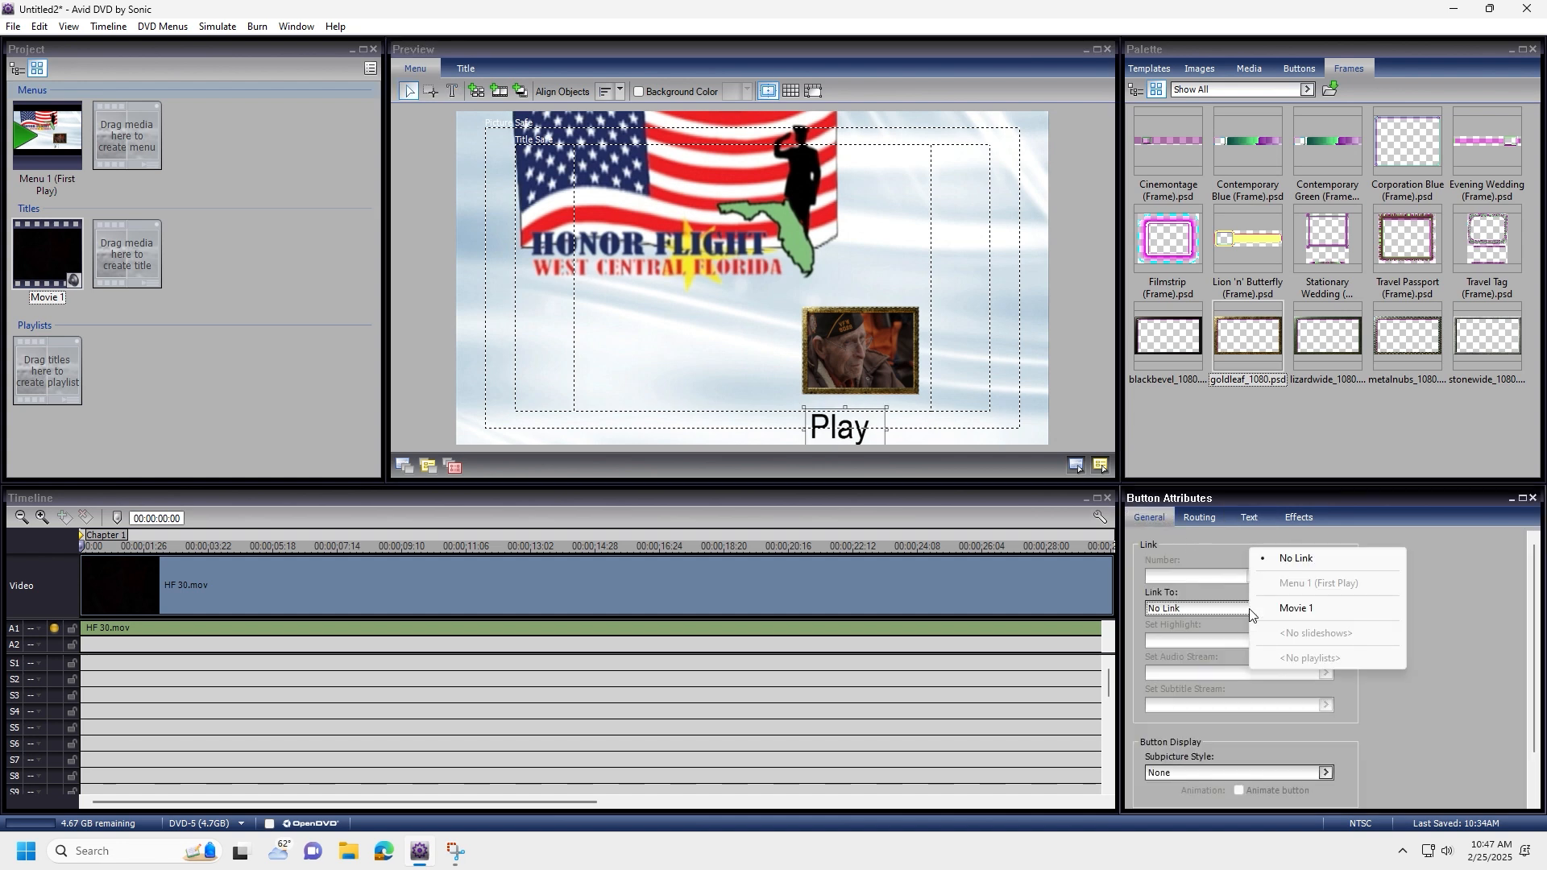
pyautogui.click(1305, 610)
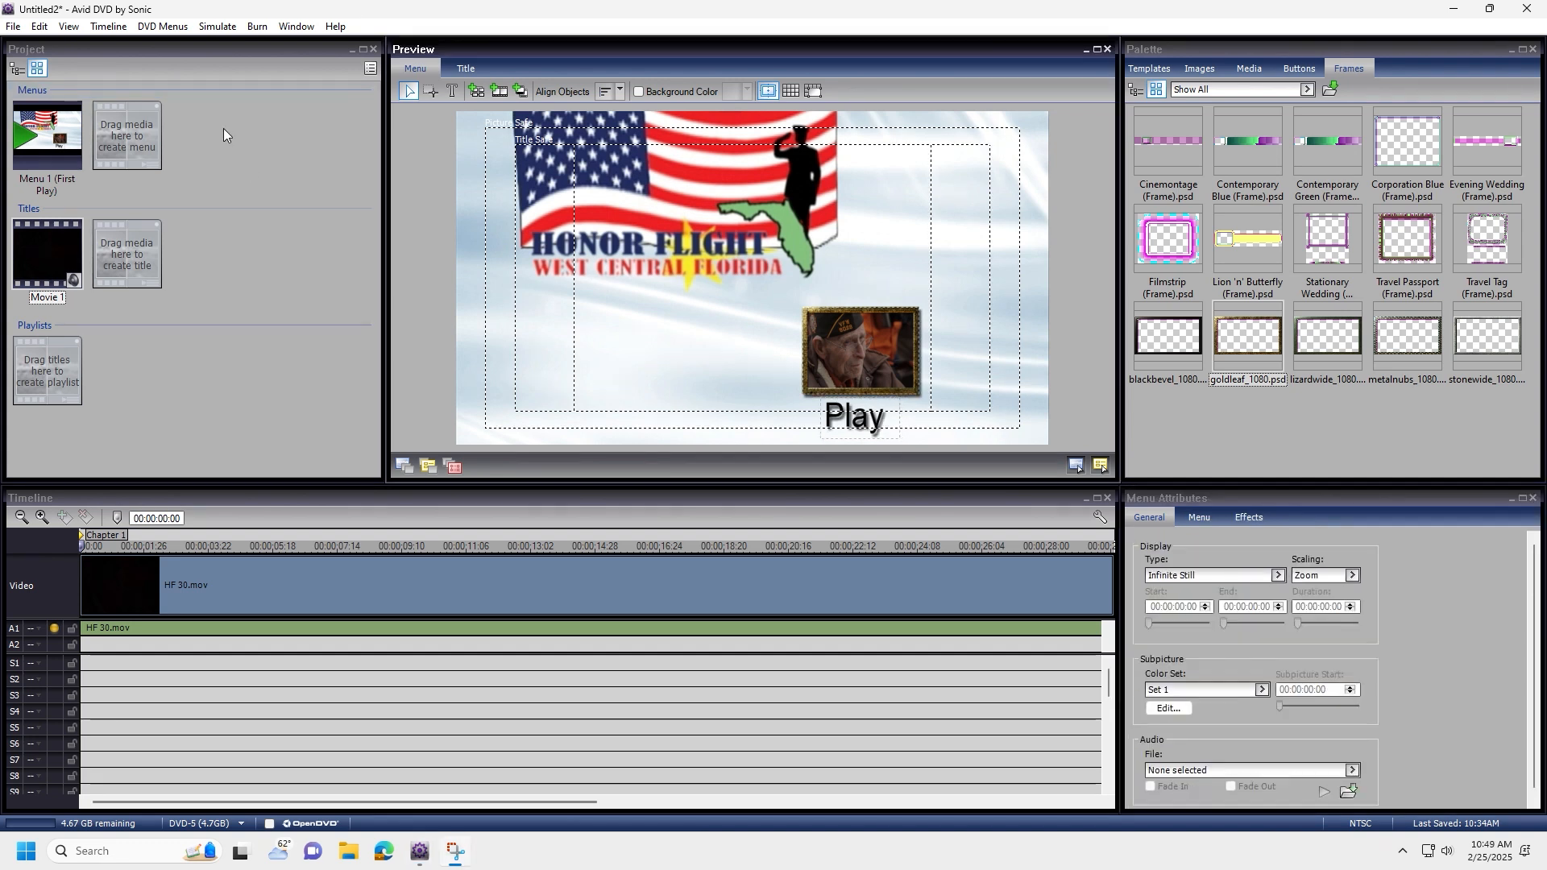
# Simulate the DVD from First Play and test the movie thumbnail button
pyautogui.click(219, 27)
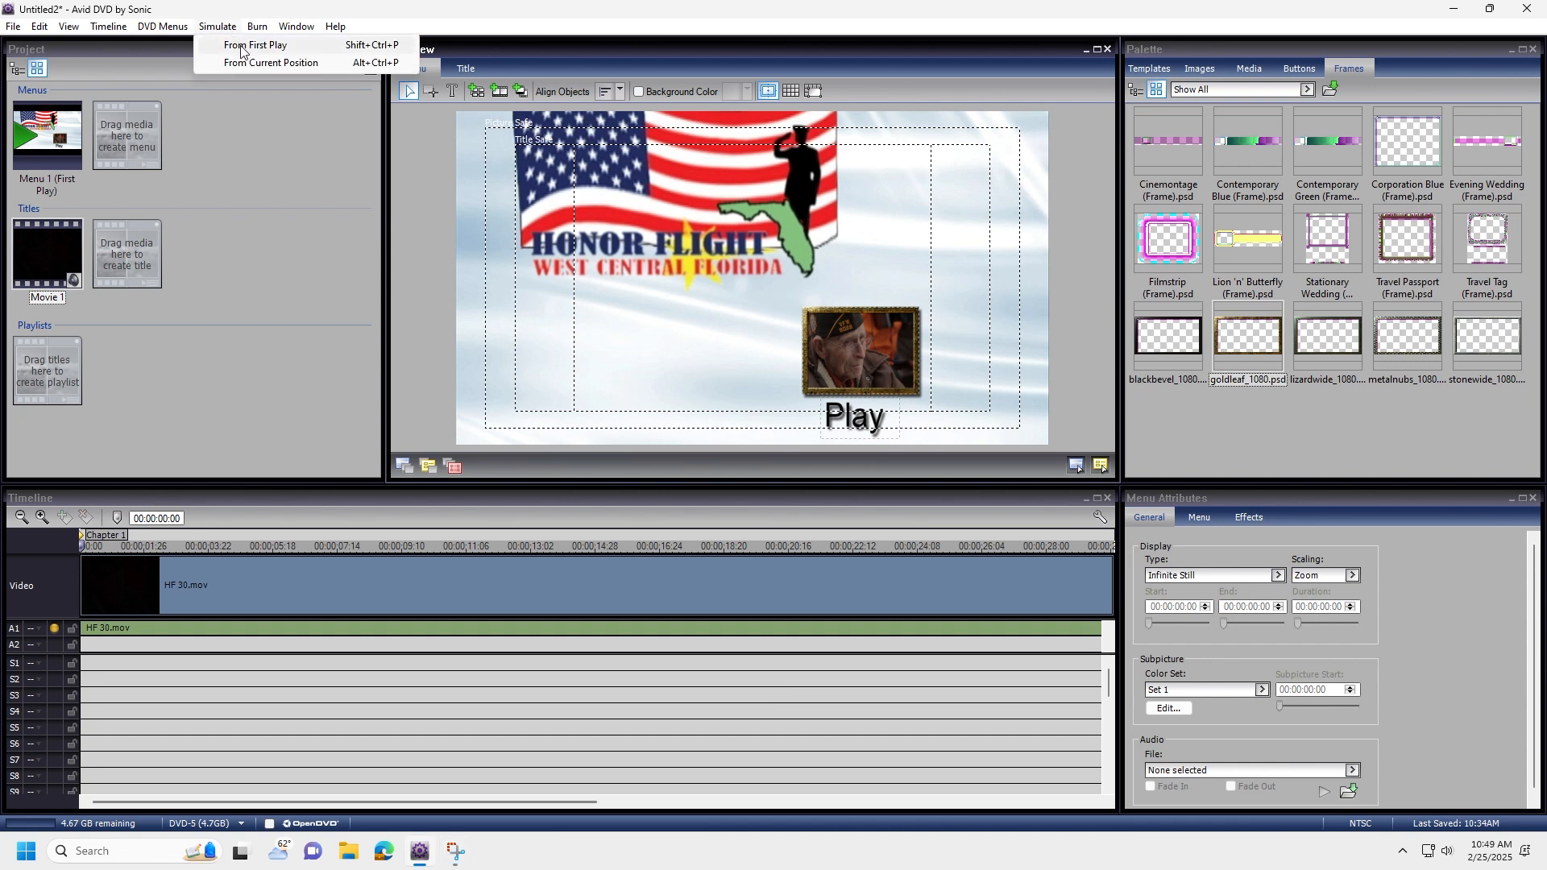
pyautogui.click(241, 45)
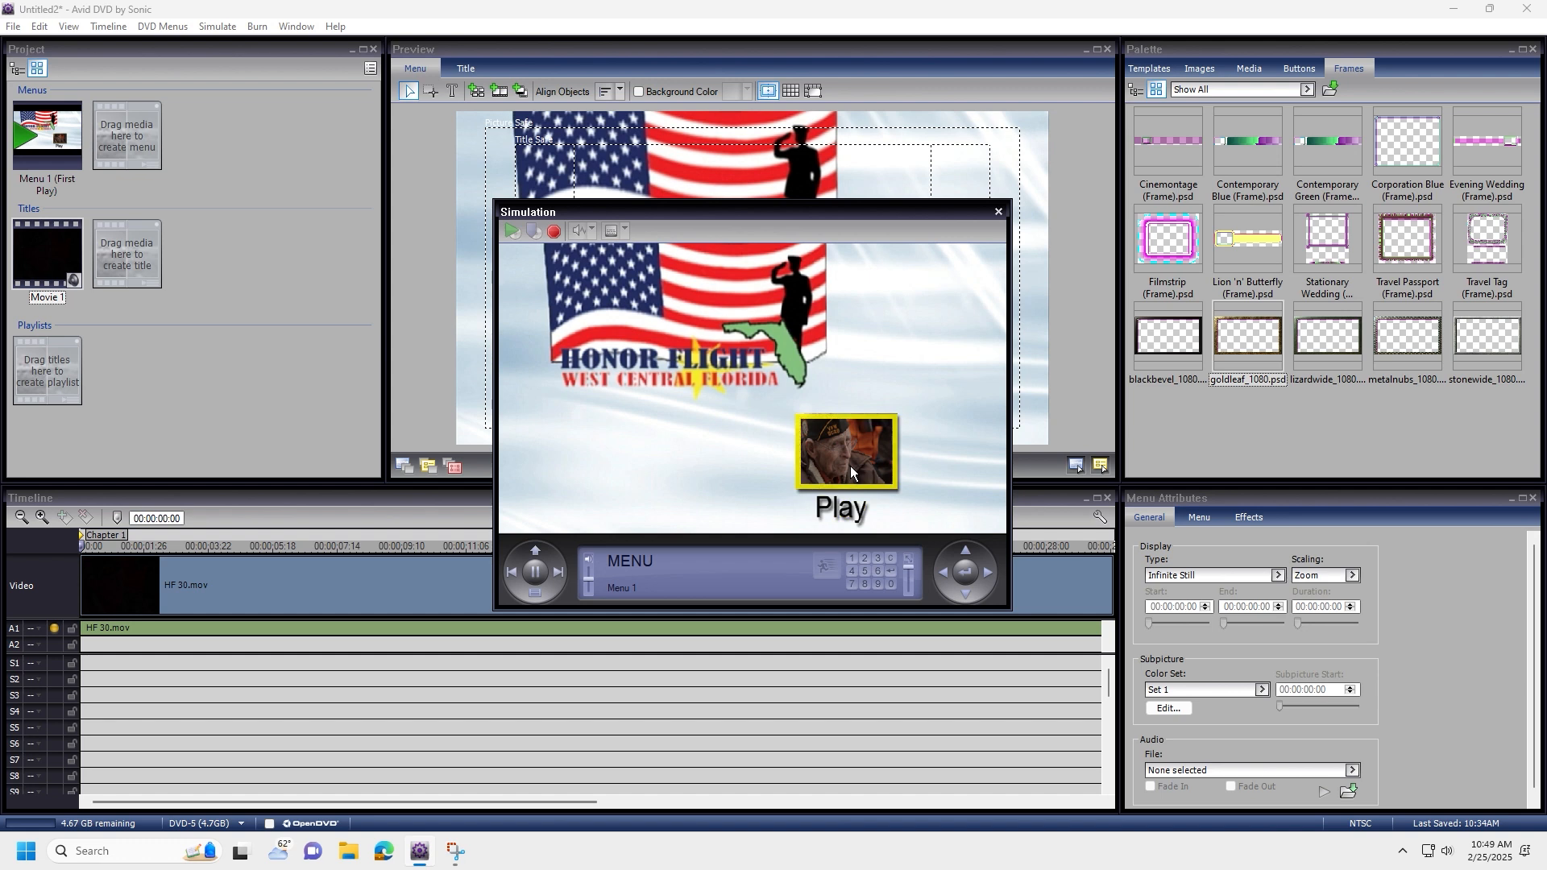
pyautogui.click(850, 472)
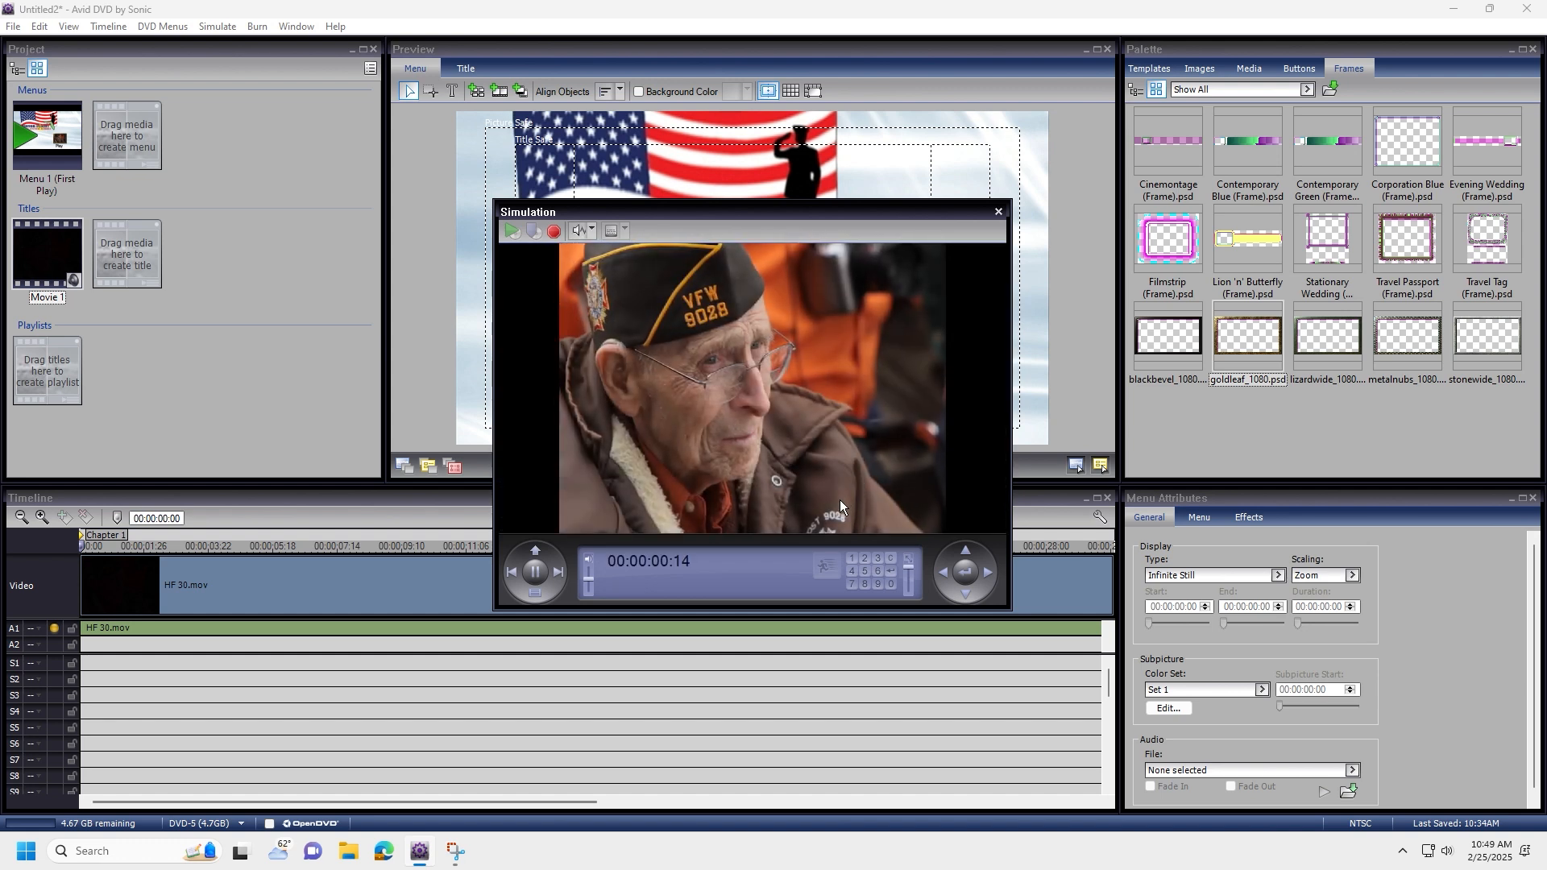